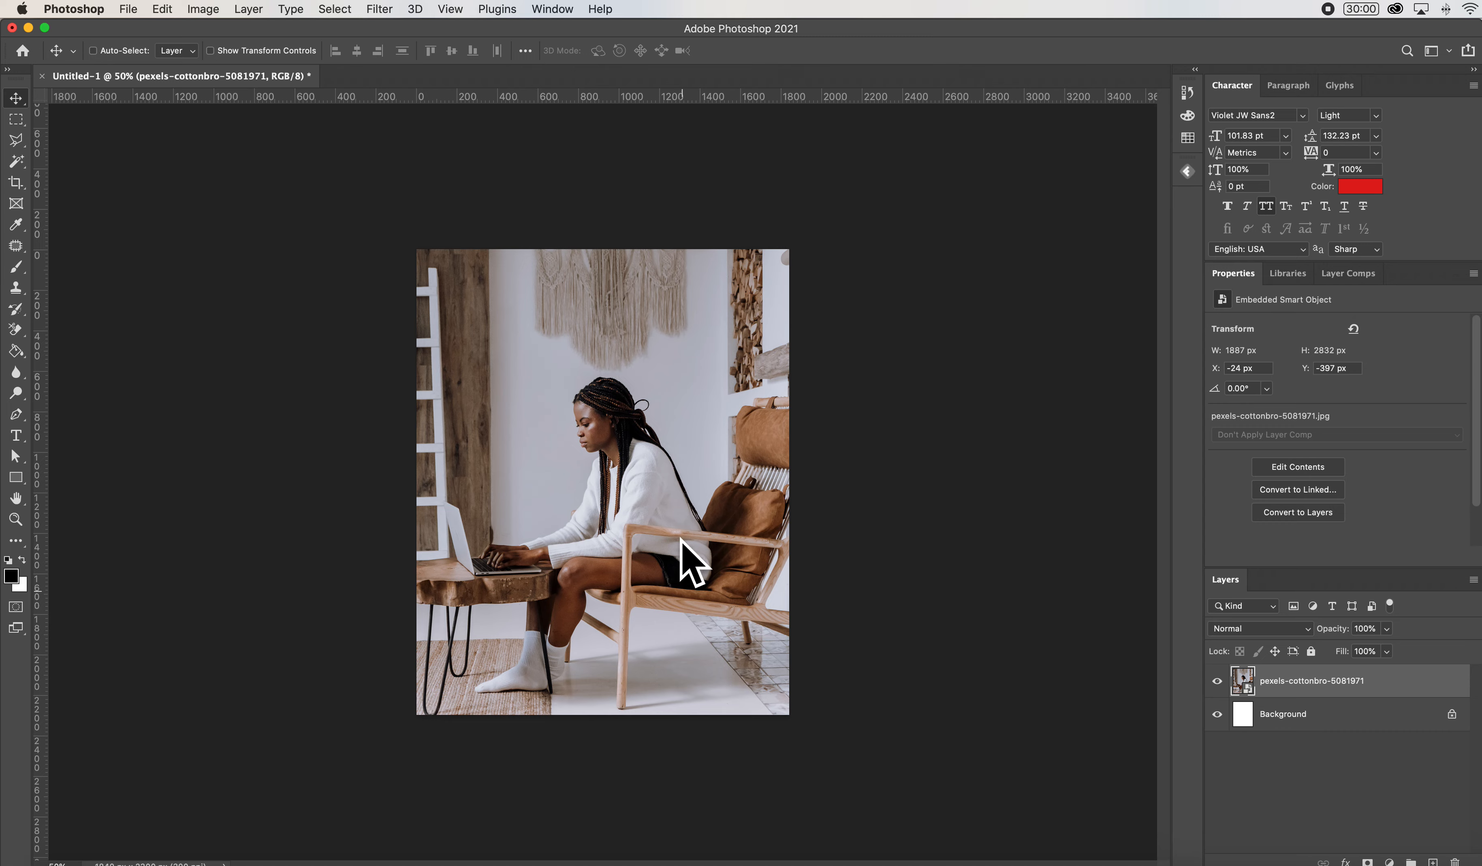
- Switch to Finder and preview the white videos and black GIFs in the E-Commerce Gif Pack
key("super+Tab")
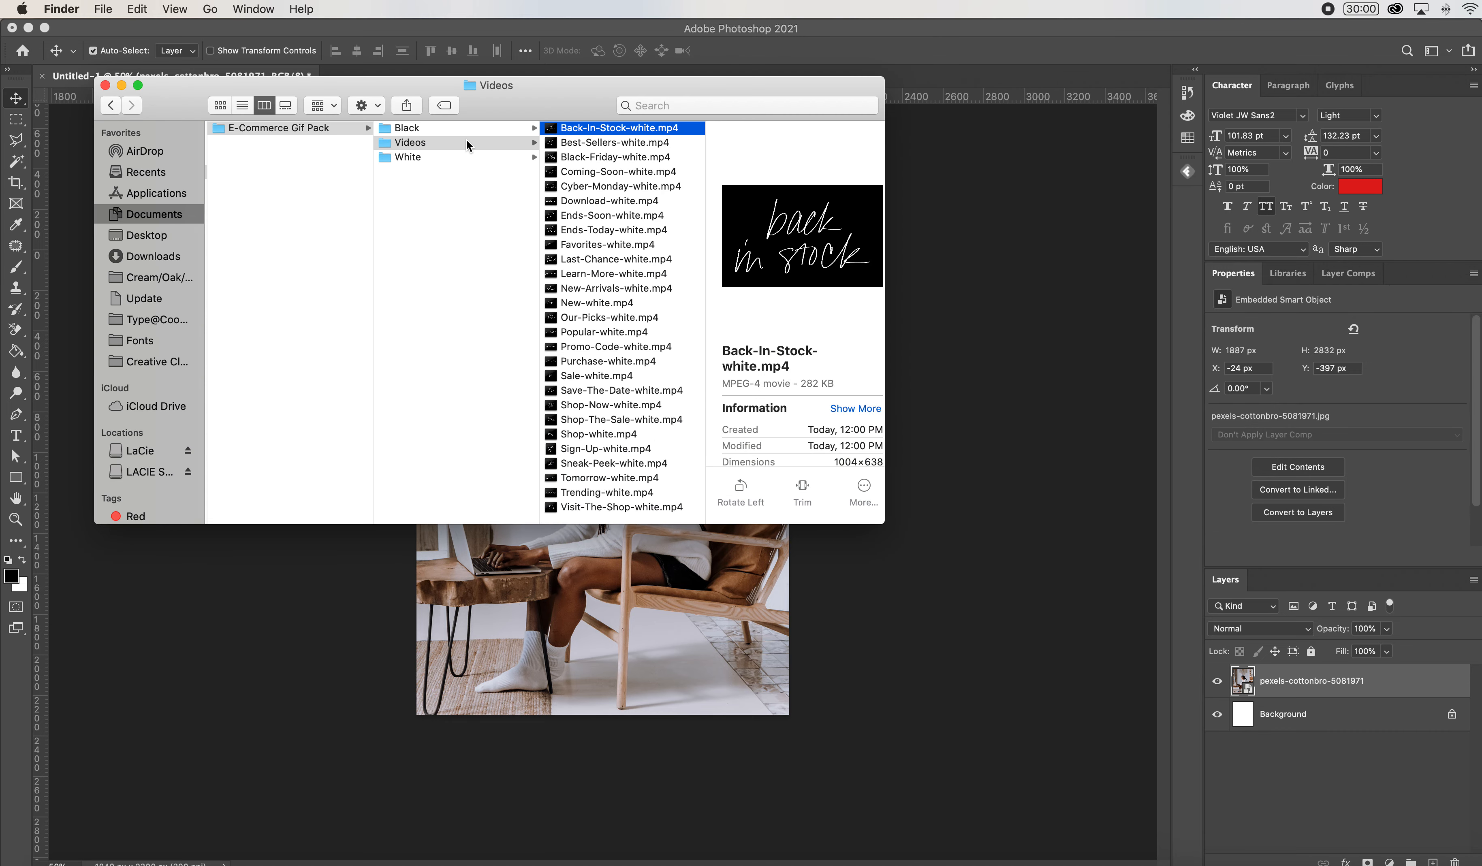
left_click(452, 144)
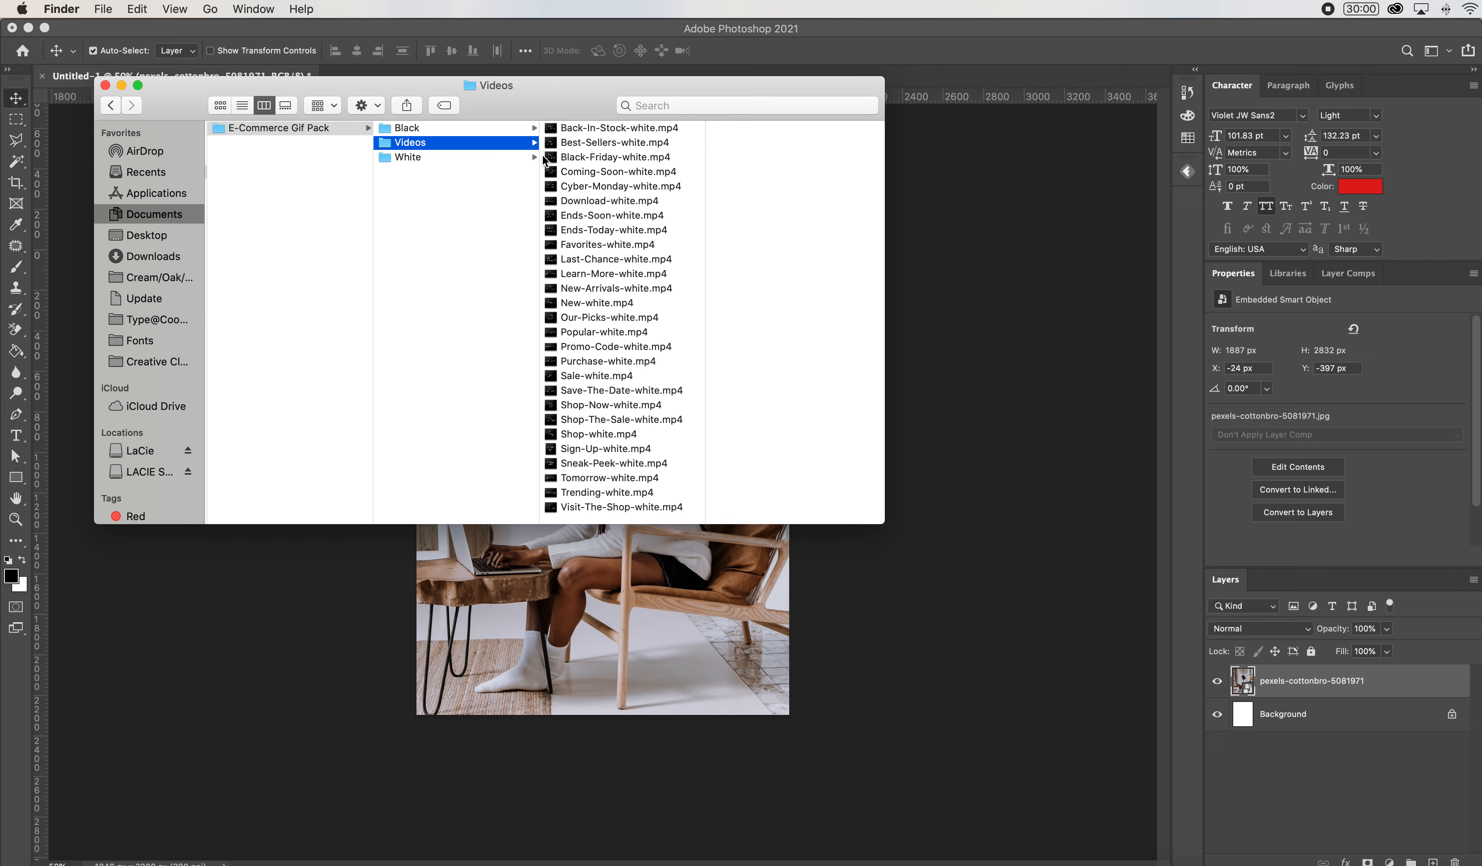
left_click(606, 158)
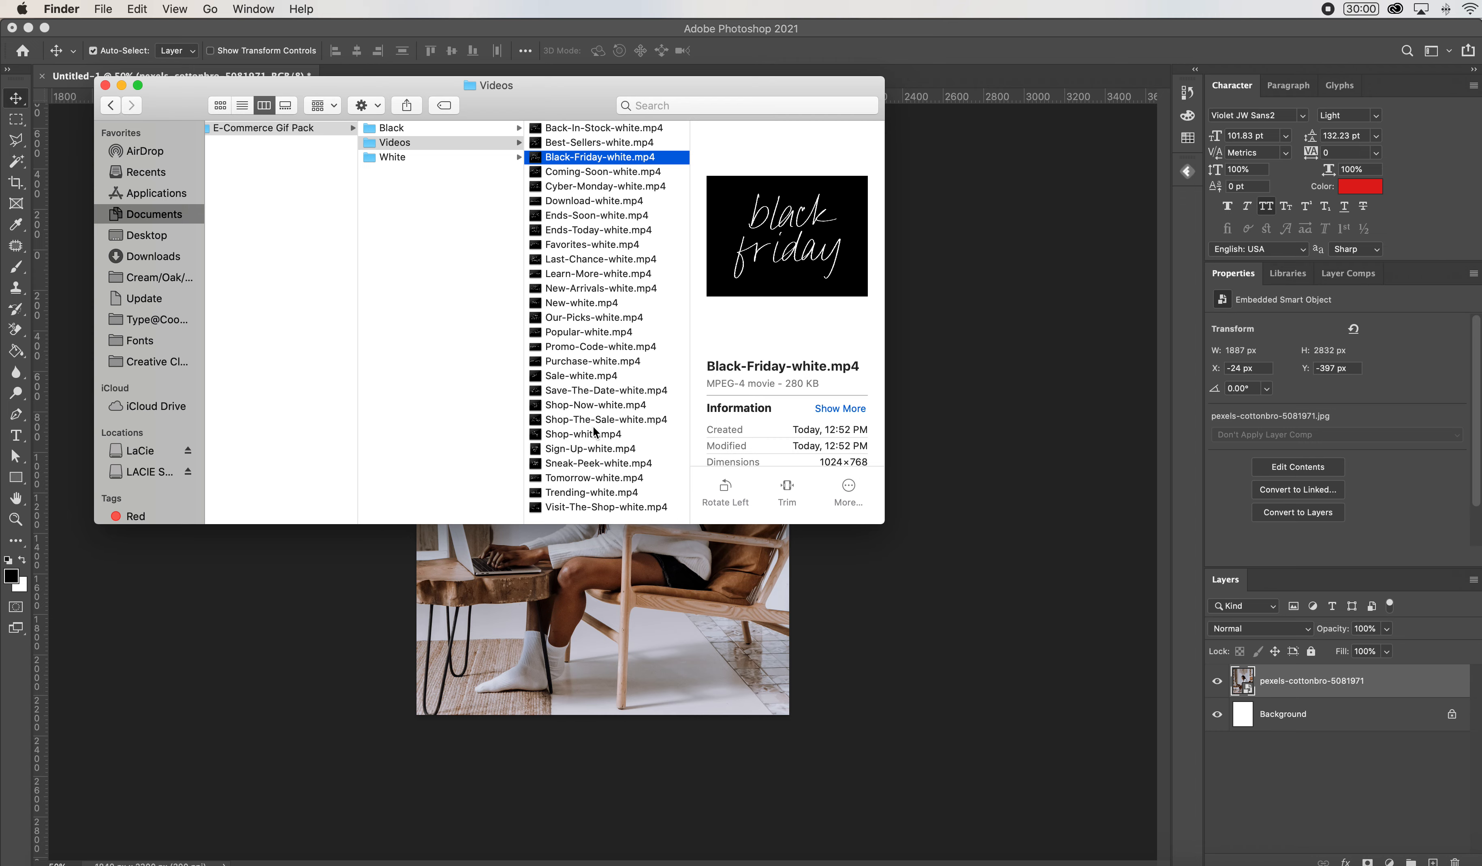
left_click(487, 126)
left_click(660, 143)
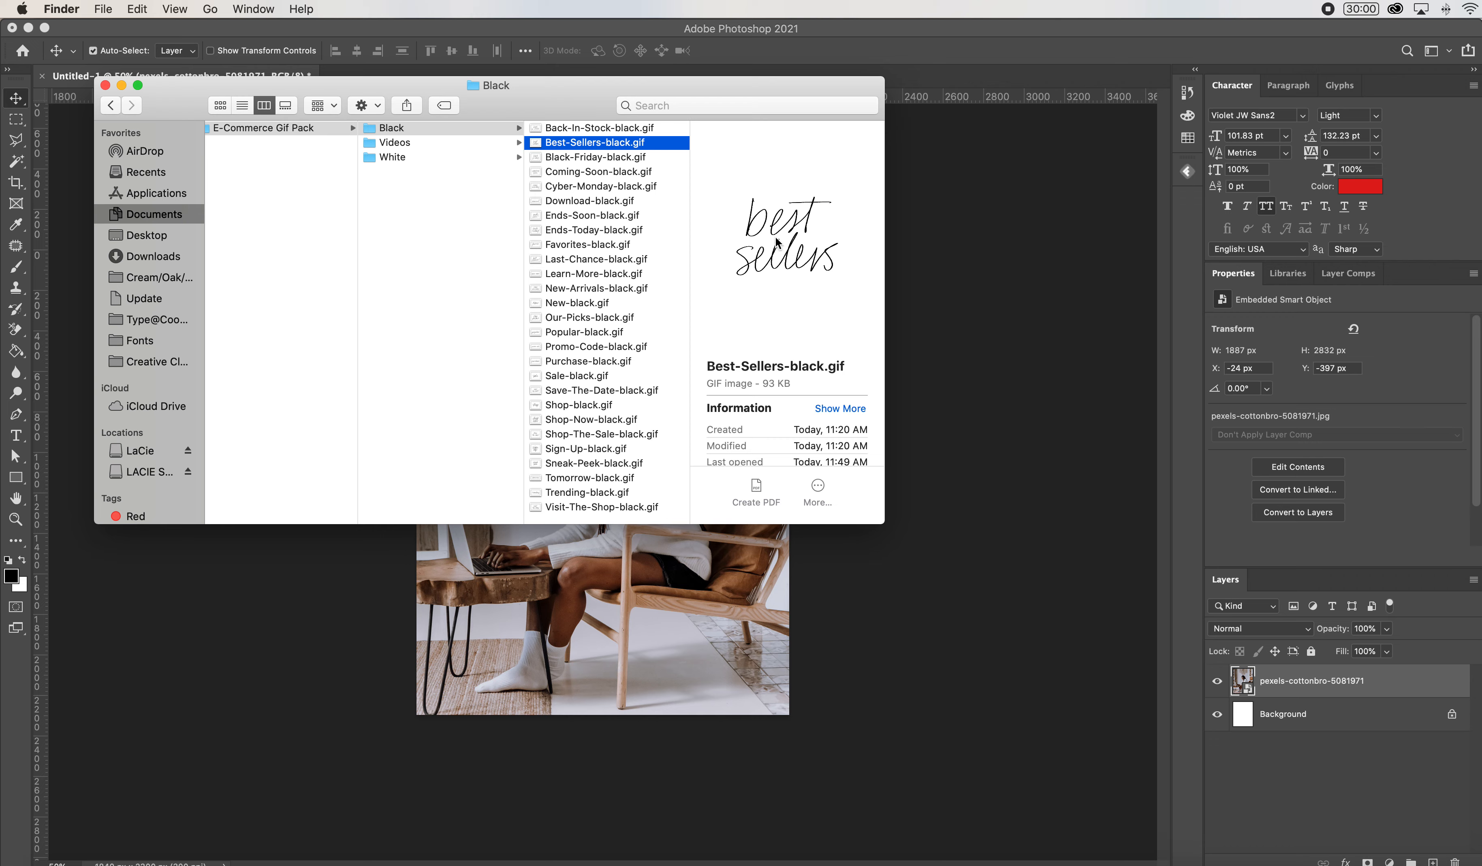
left_click(422, 143)
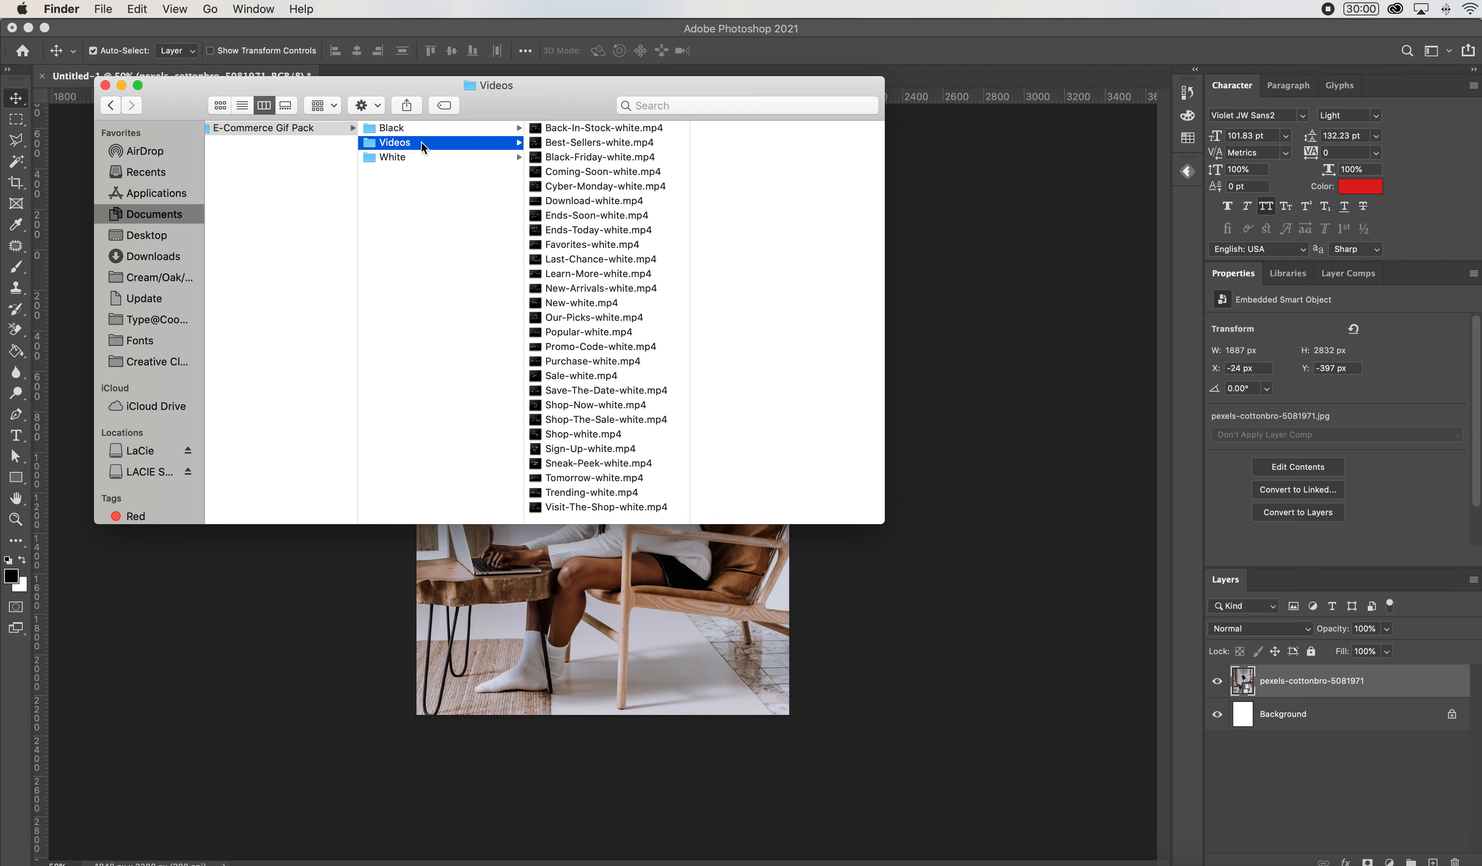
left_click(629, 230)
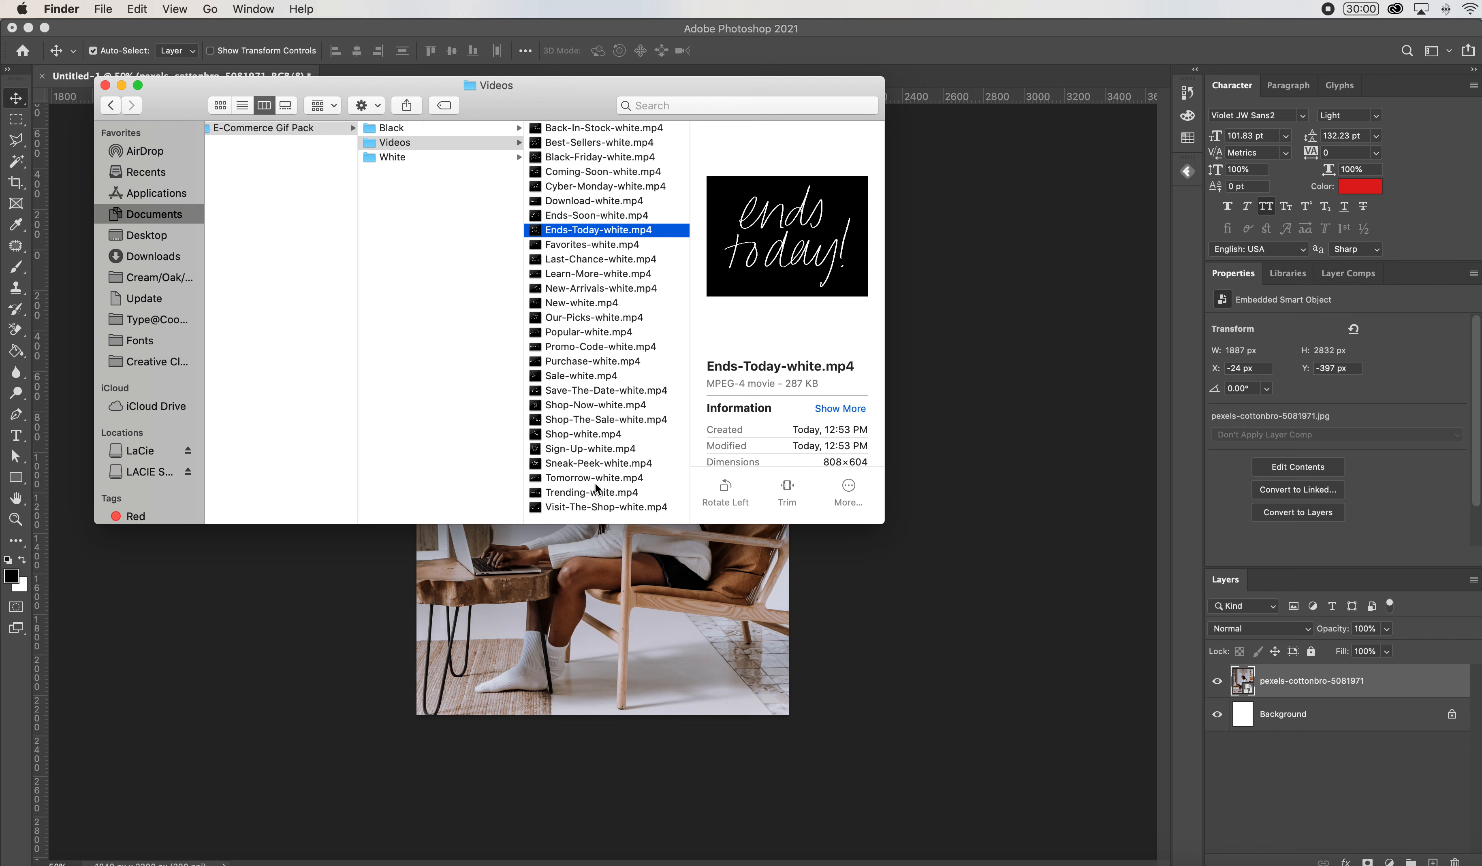
- Place Sign-Up-white.mp4 from the Videos folder over the photo, scaled to about 44% and centred on the canvas
left_click_drag(595, 453, 613, 601)
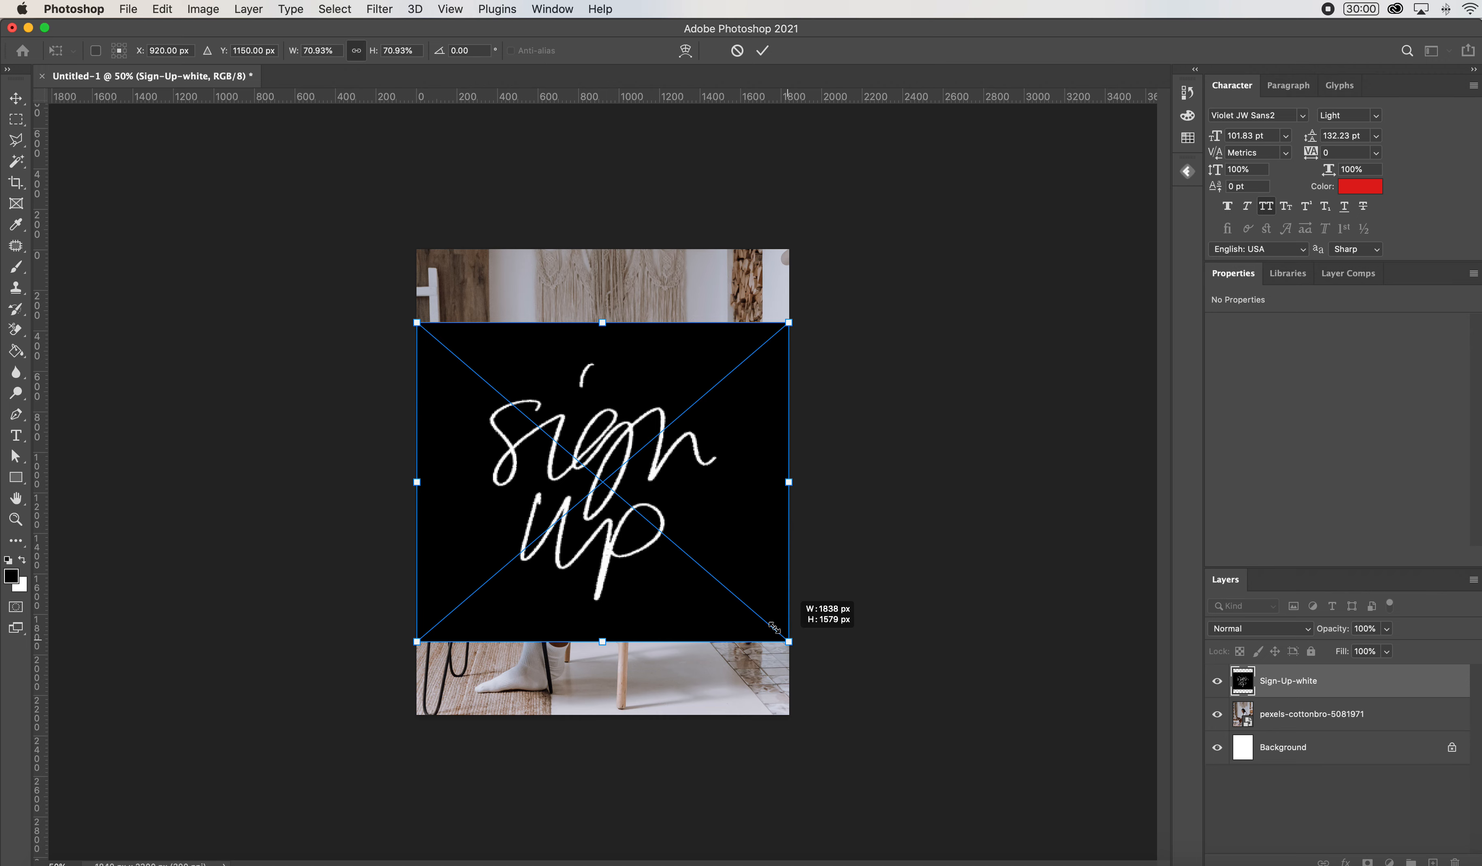
left_click_drag(773, 628, 718, 582)
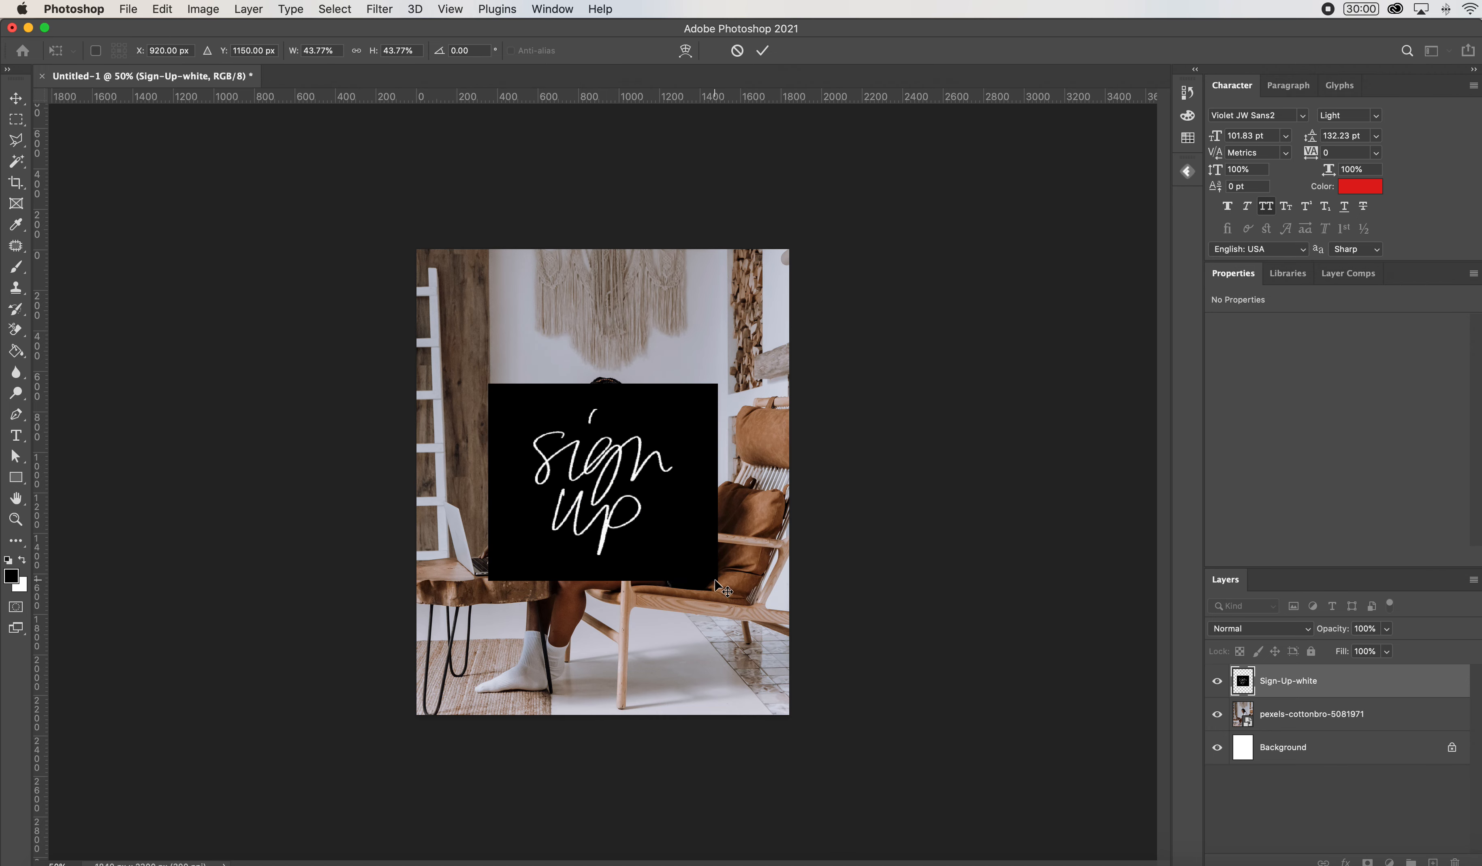
key("Return")
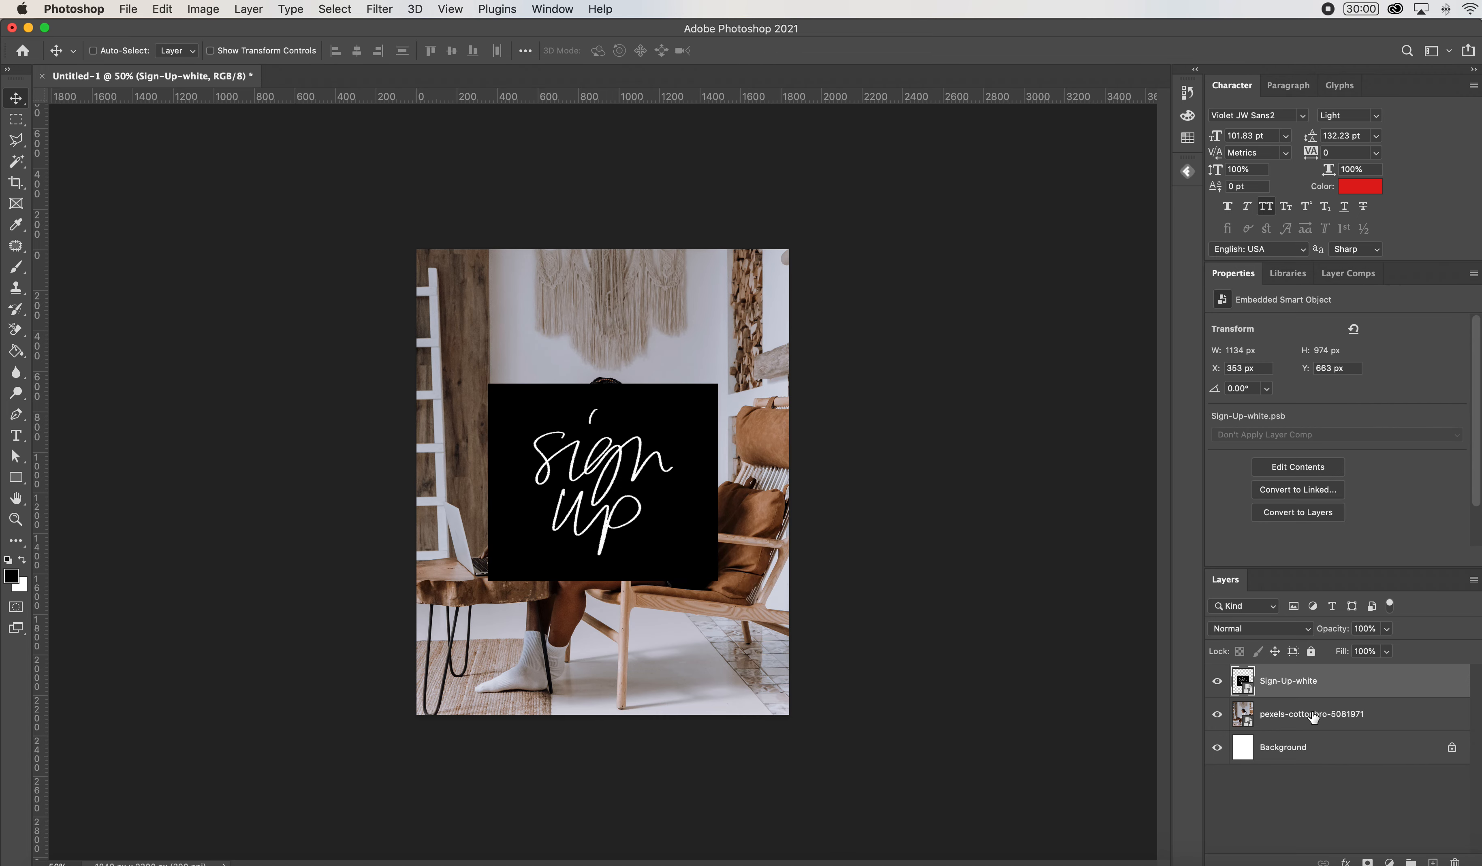
- Try the Screen blend mode on the Sign-Up-white layer, and return the layer to Normal
left_click(1284, 631)
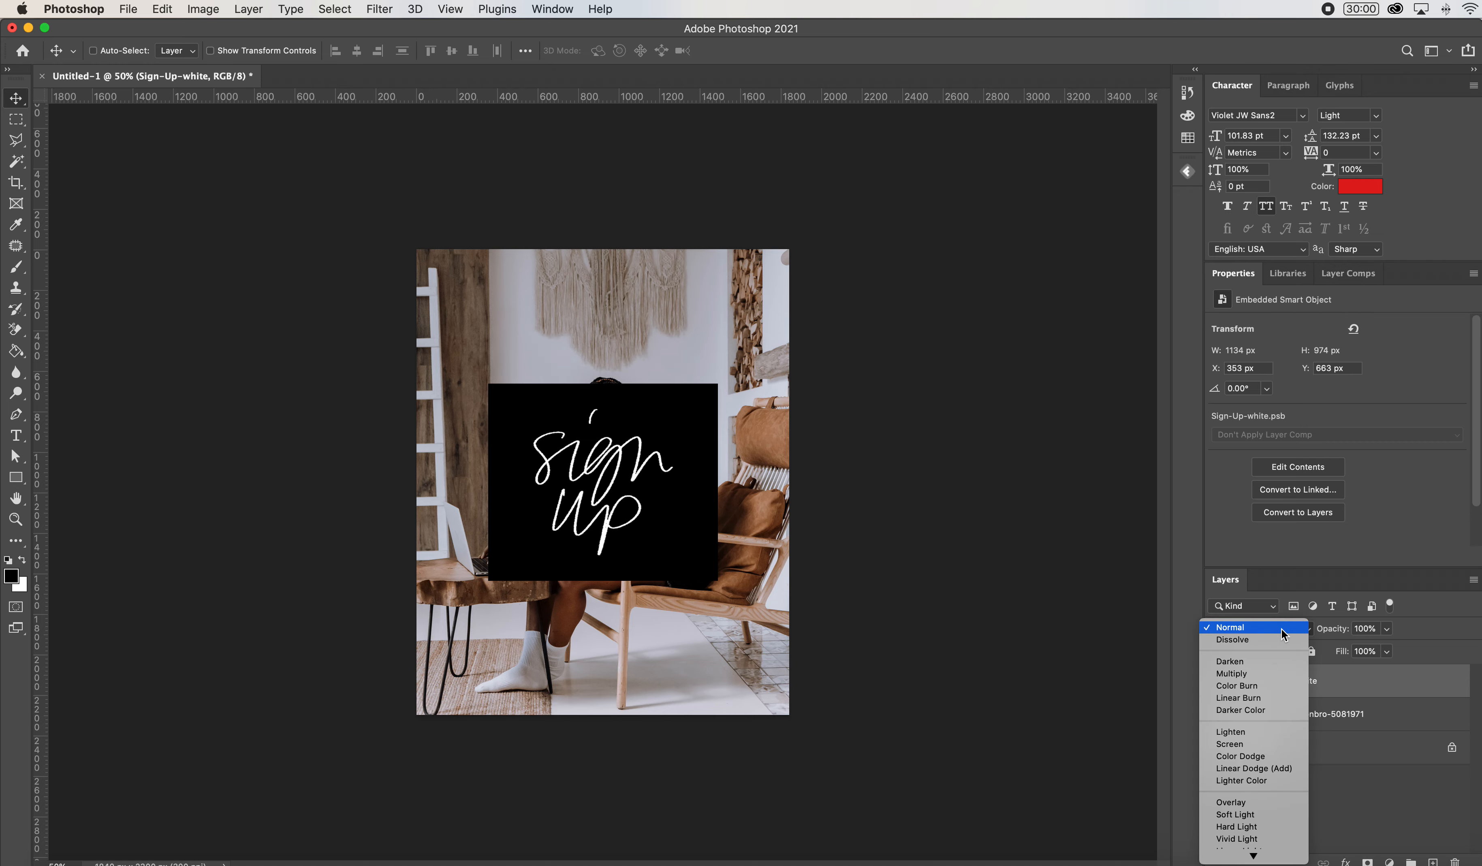
left_click(1253, 748)
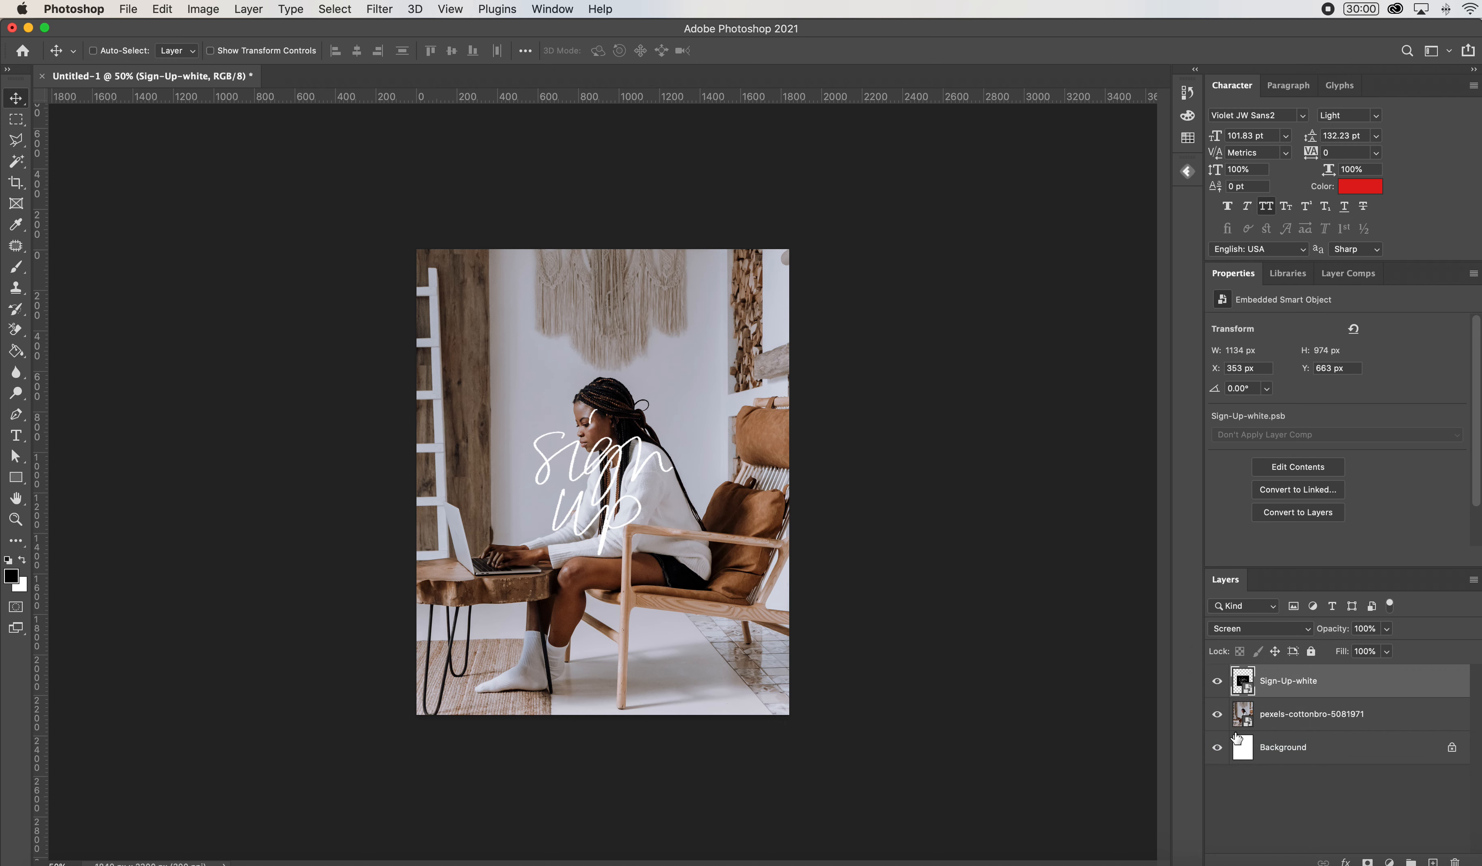
left_click(1287, 631)
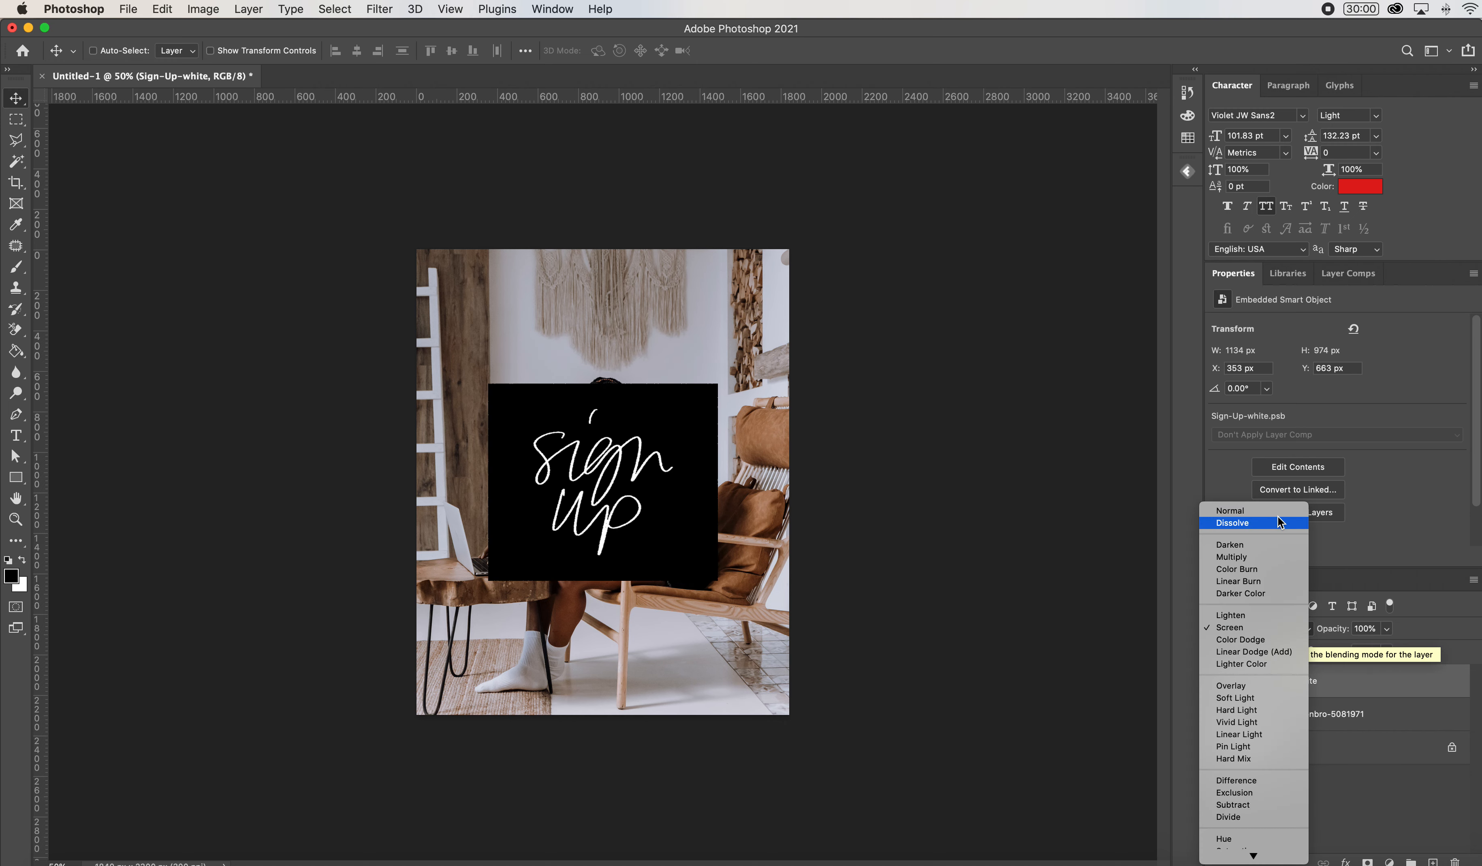
key("Return")
- Try inverting the Sign-Up-white layer's colours with Multiply blending, and undo both changes
key("super+i")
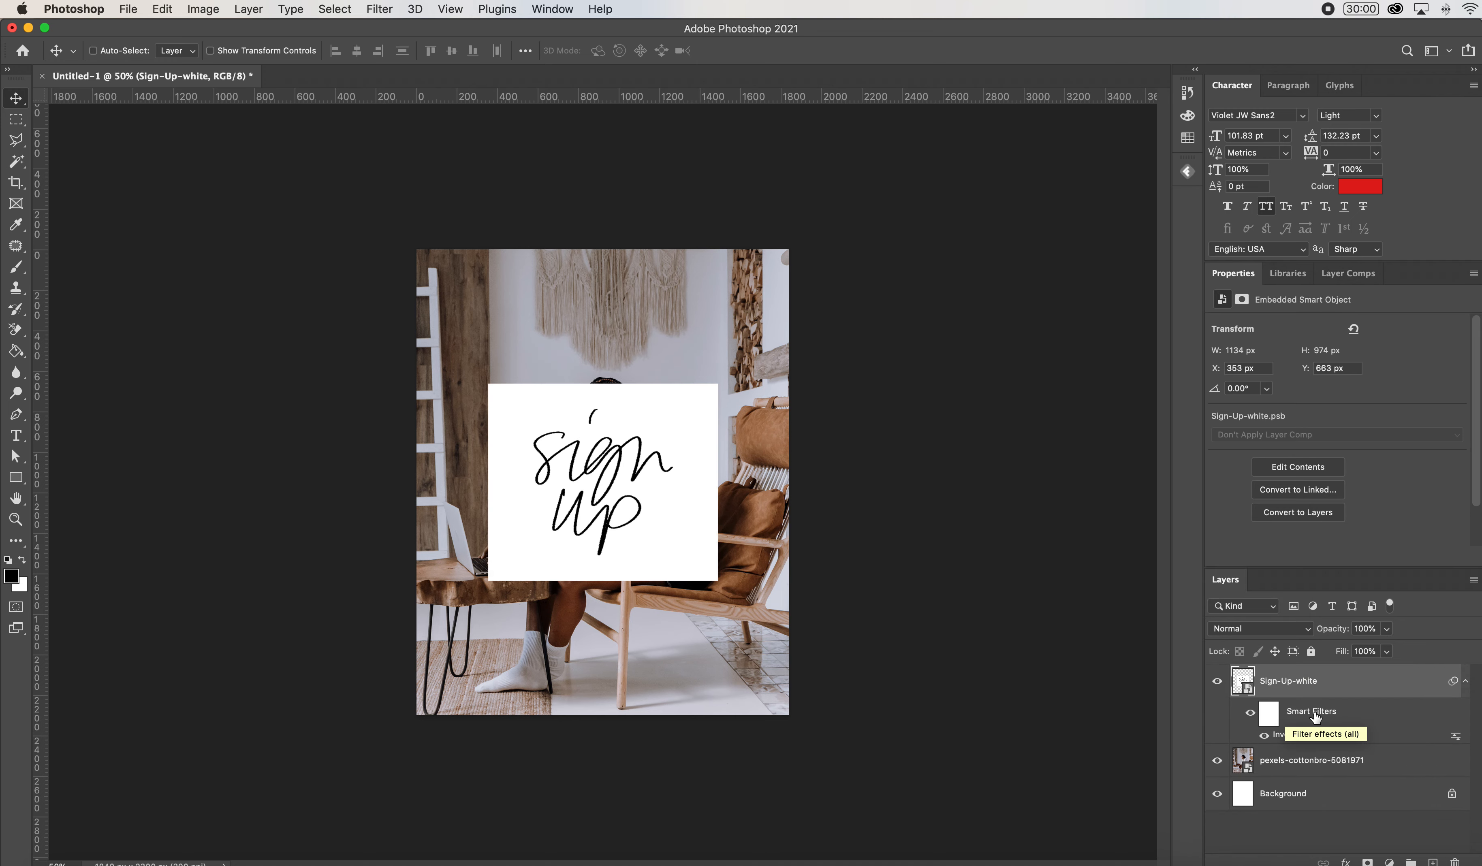
left_click(211, 8)
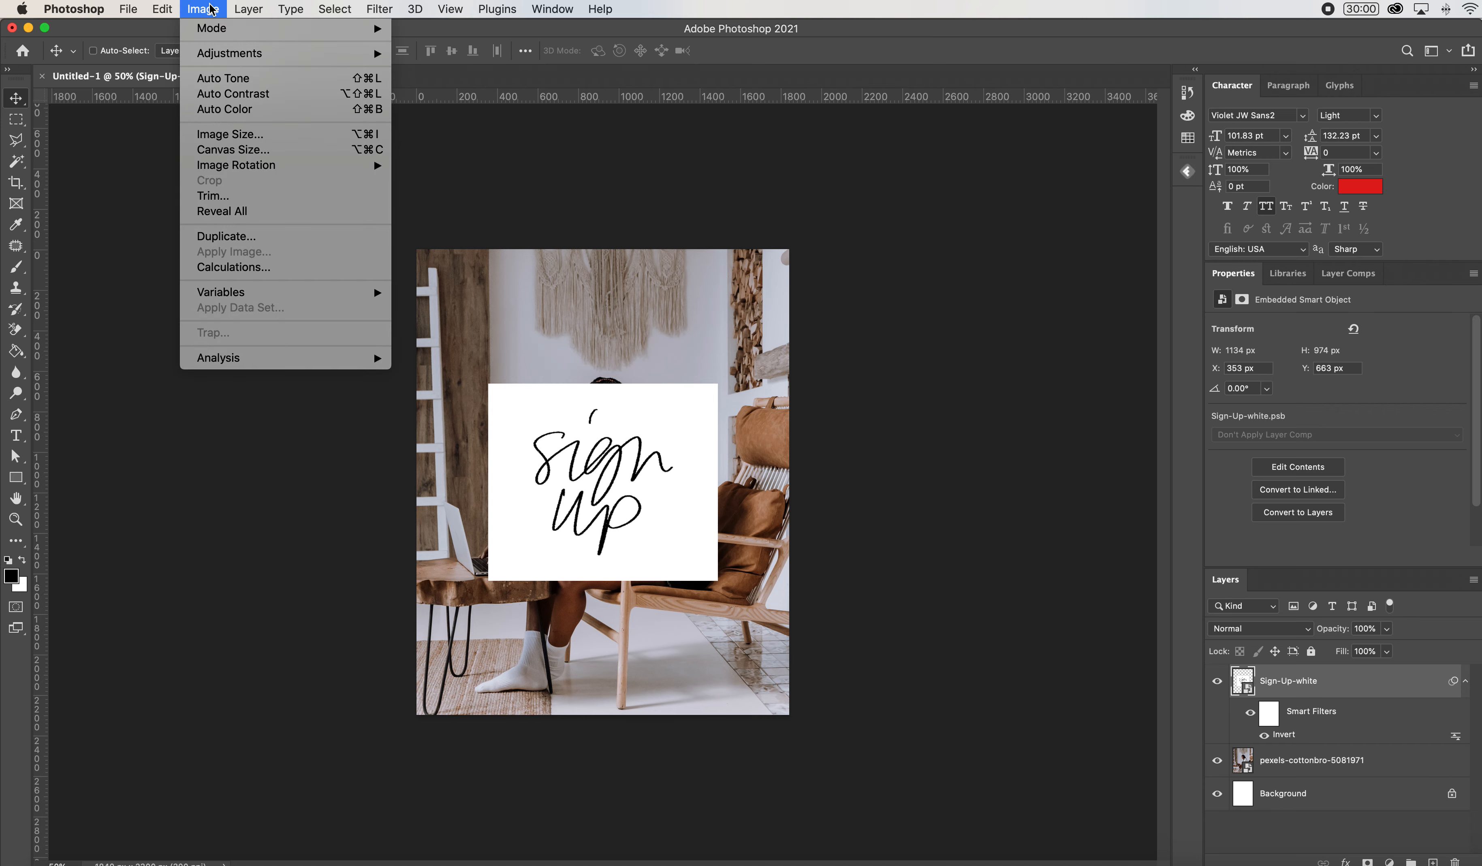
mouse_move(218, 57)
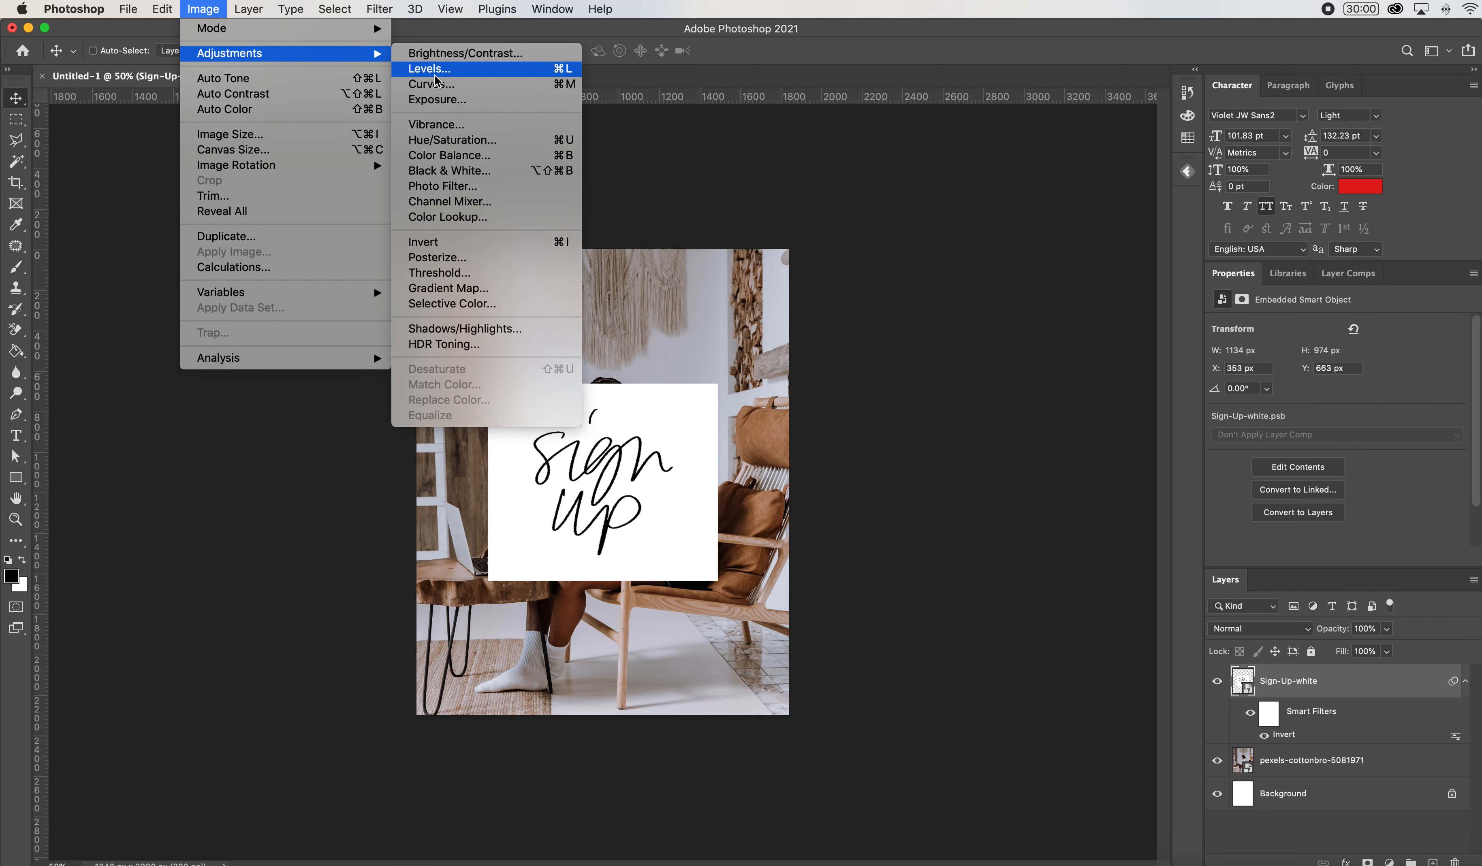
left_click(1000, 401)
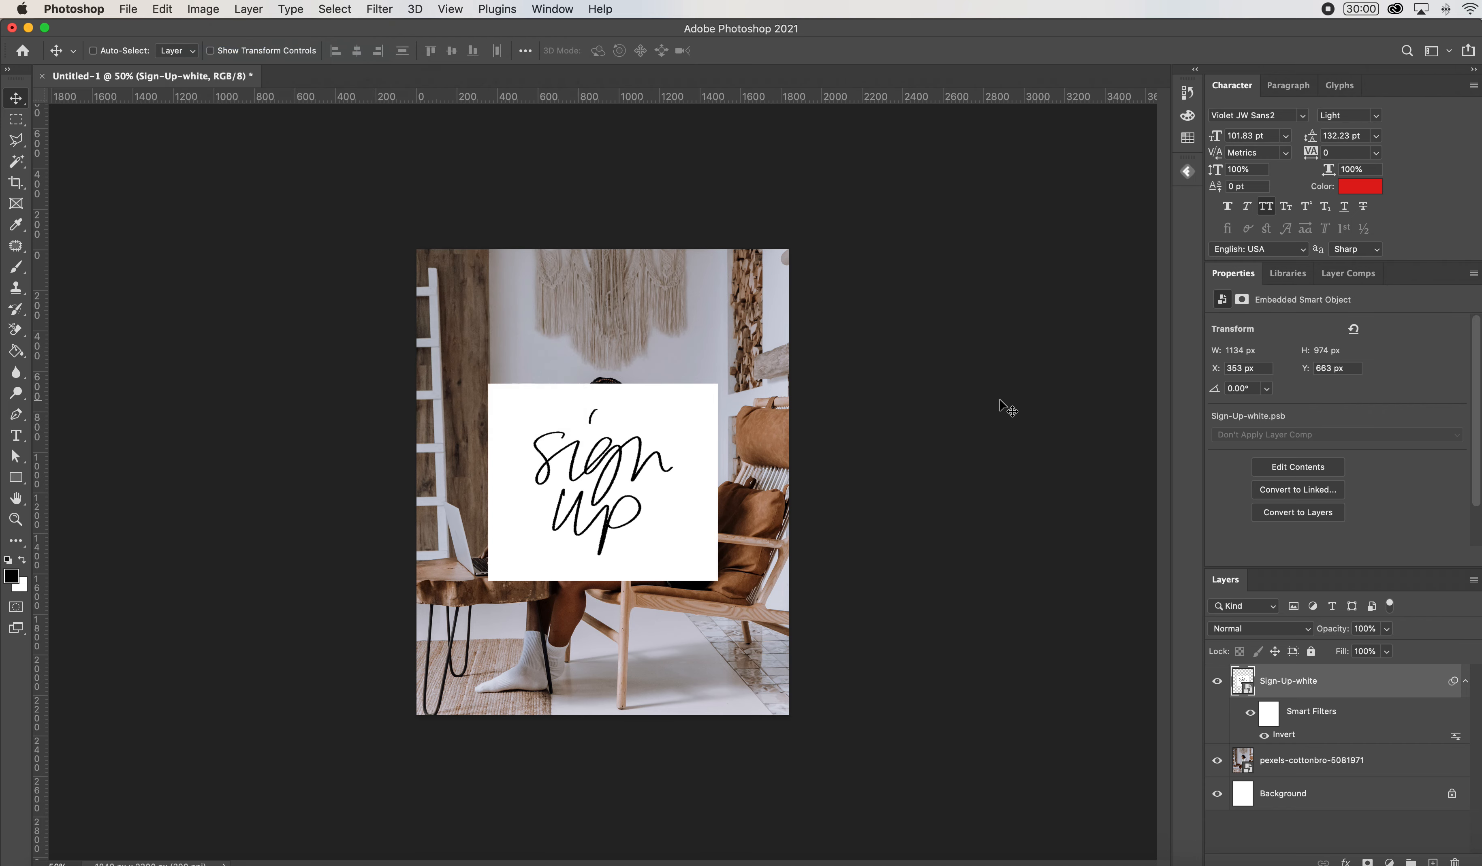
left_click(1276, 632)
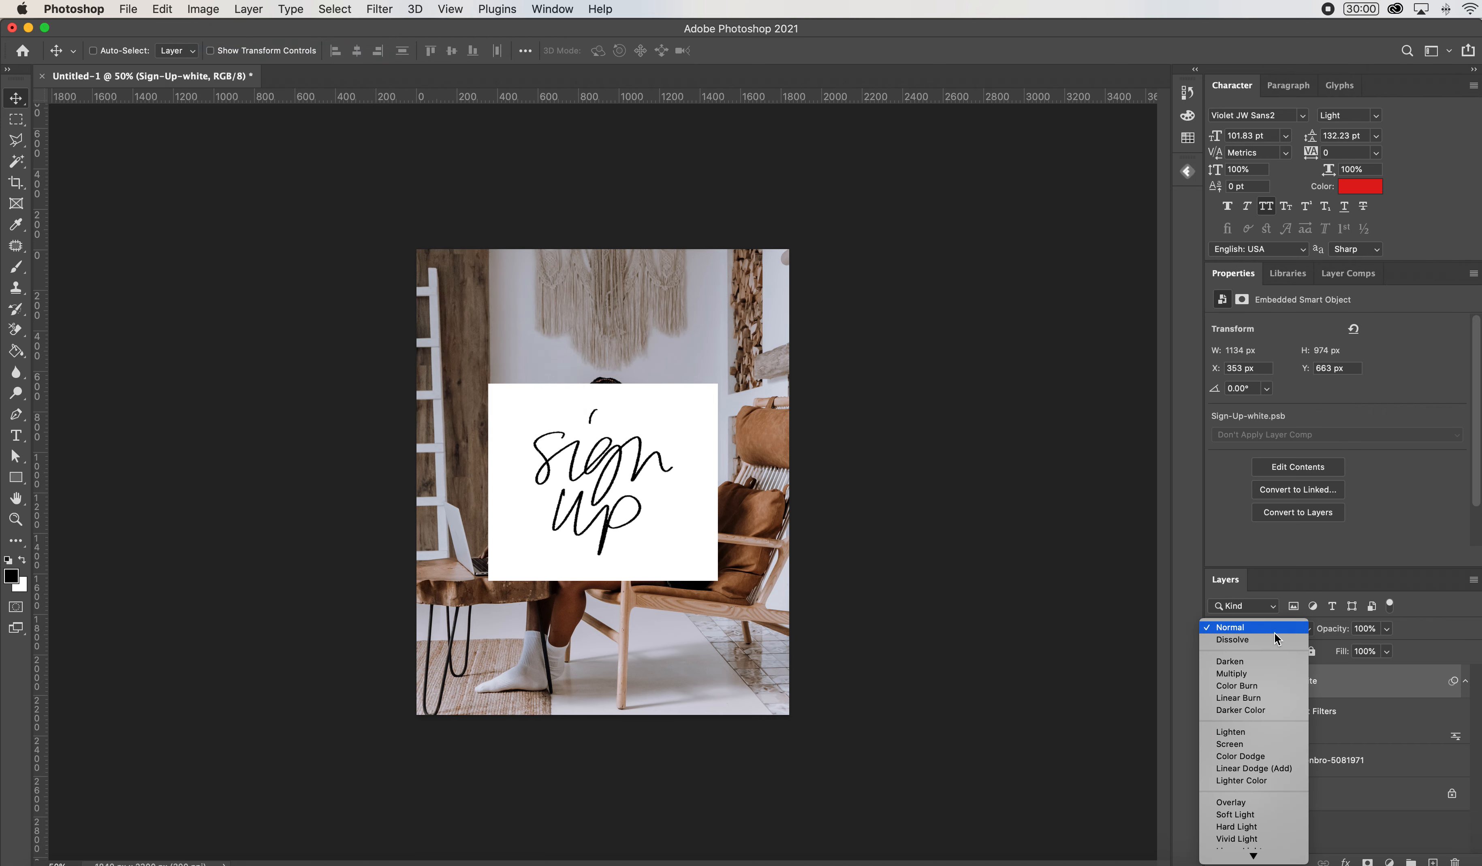
left_click(1249, 674)
key("super+z")
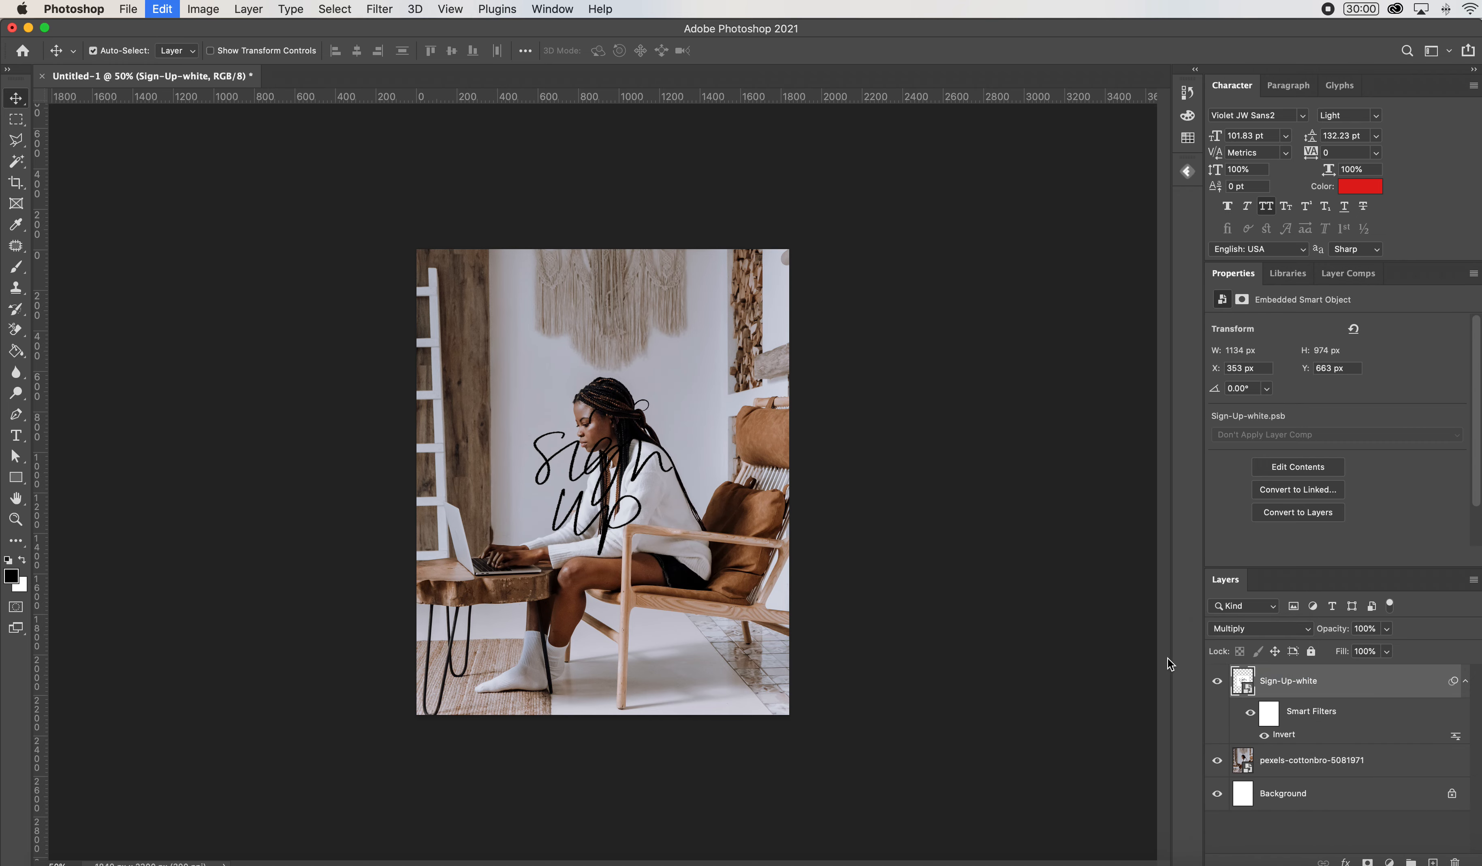
key("super+z")
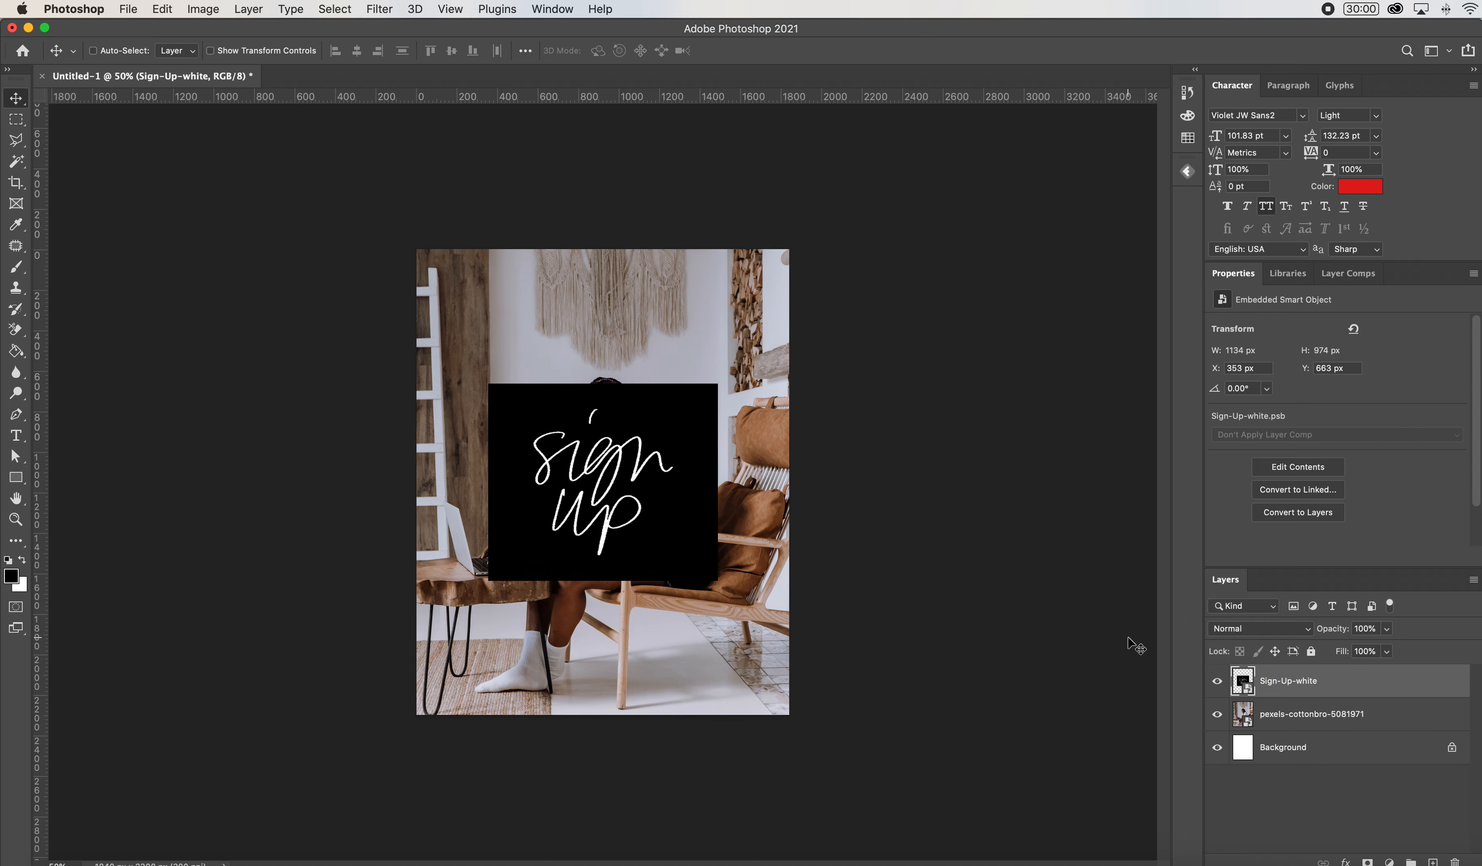
- Set the Sign-Up-white layer's blend mode to Screen
left_click(1301, 634)
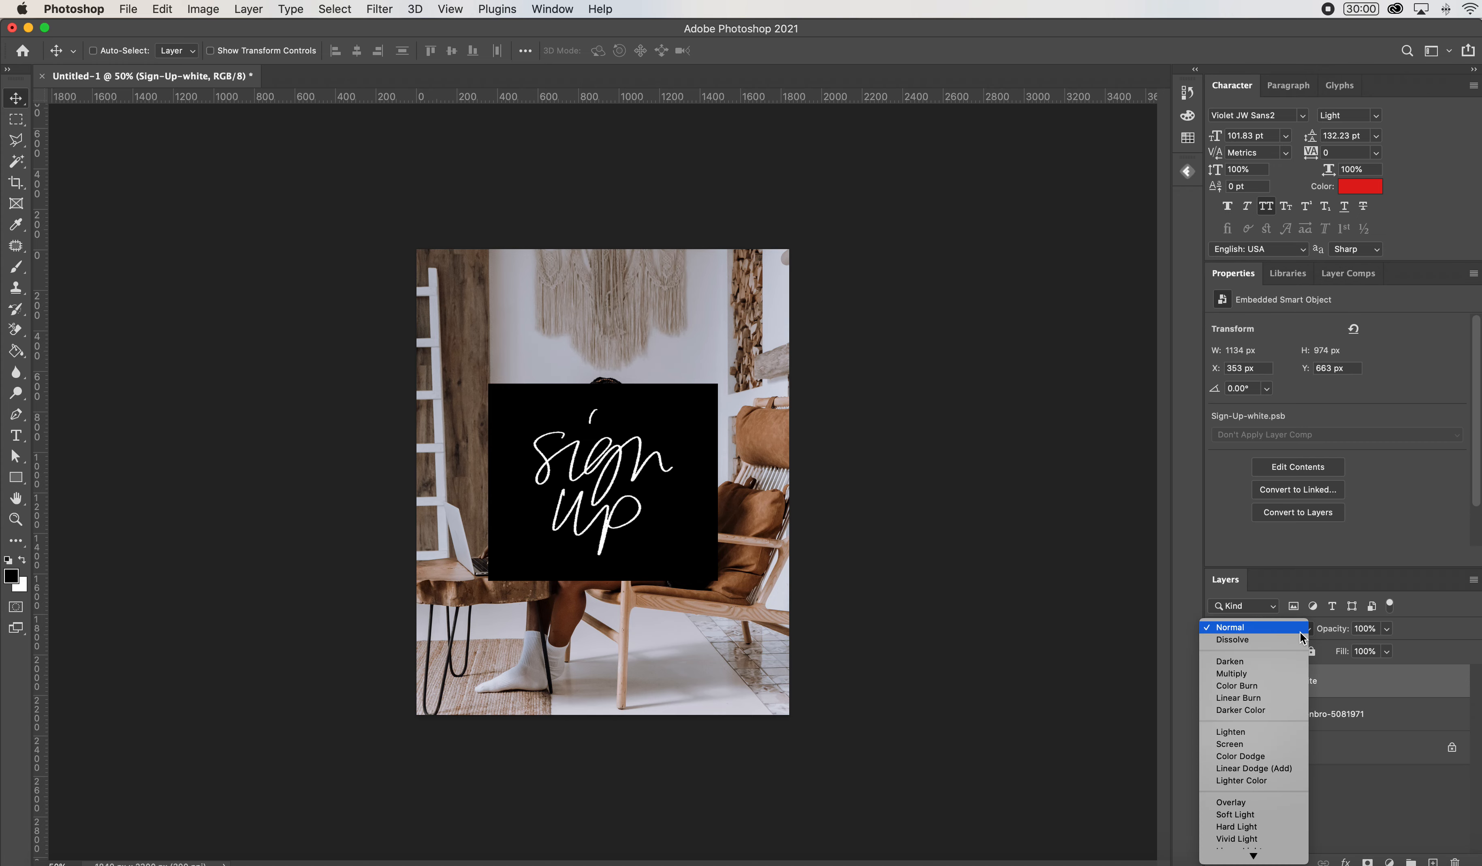
left_click(1294, 750)
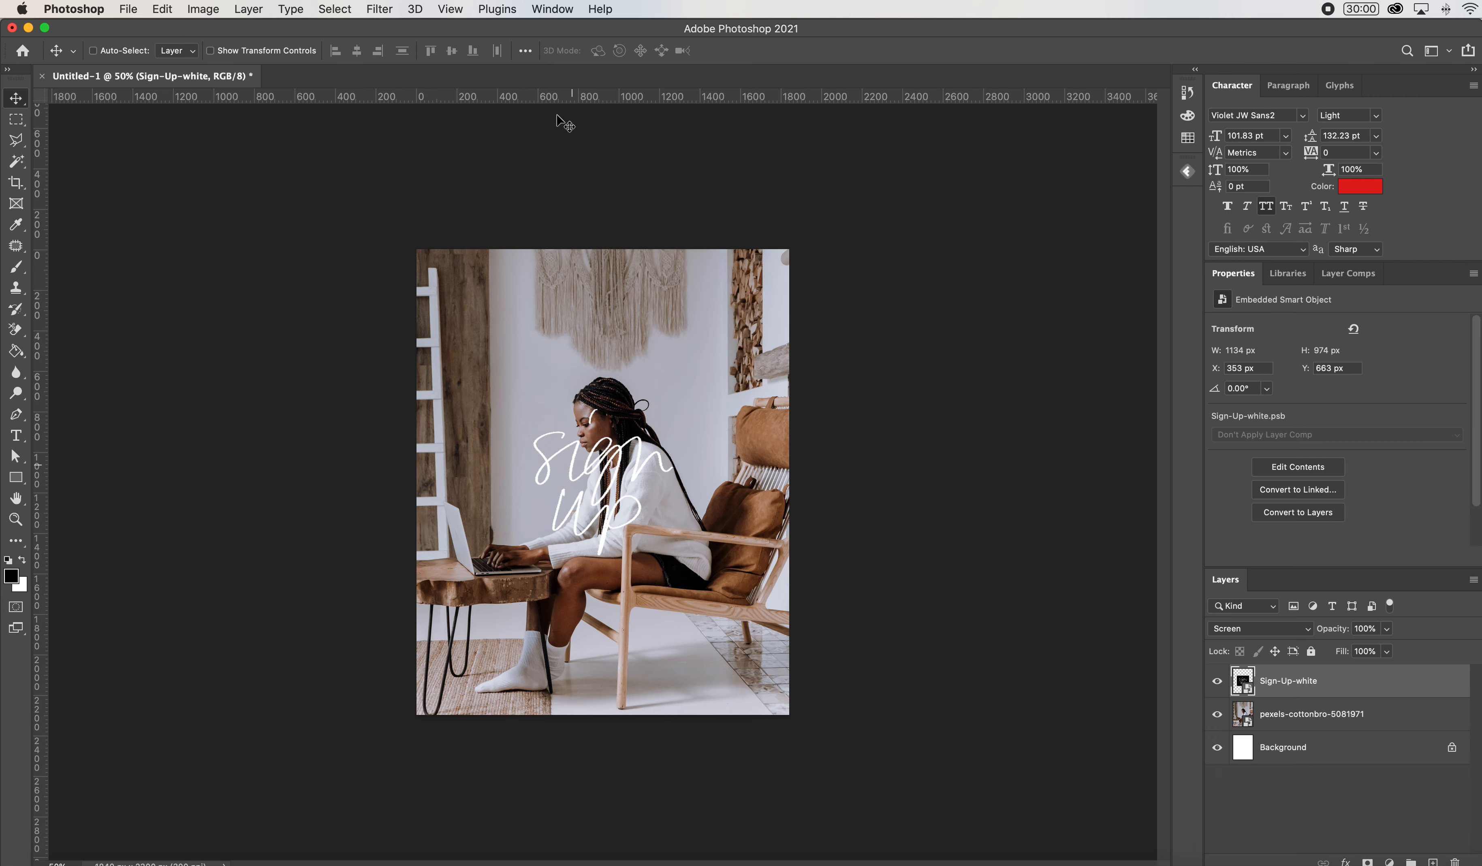
- Show the Timeline and create a video timeline for the document
left_click(546, 6)
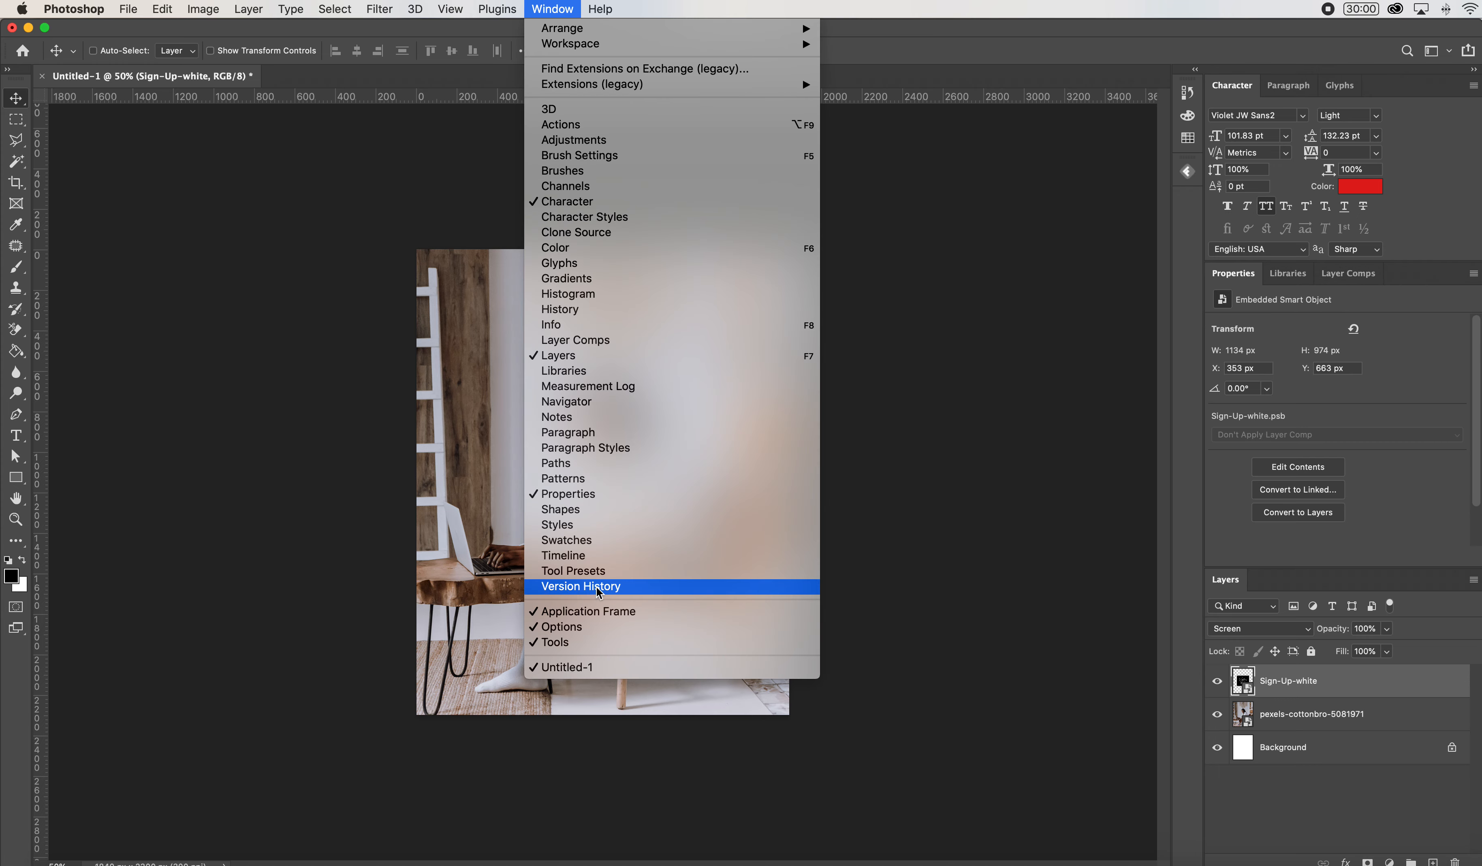
left_click(597, 556)
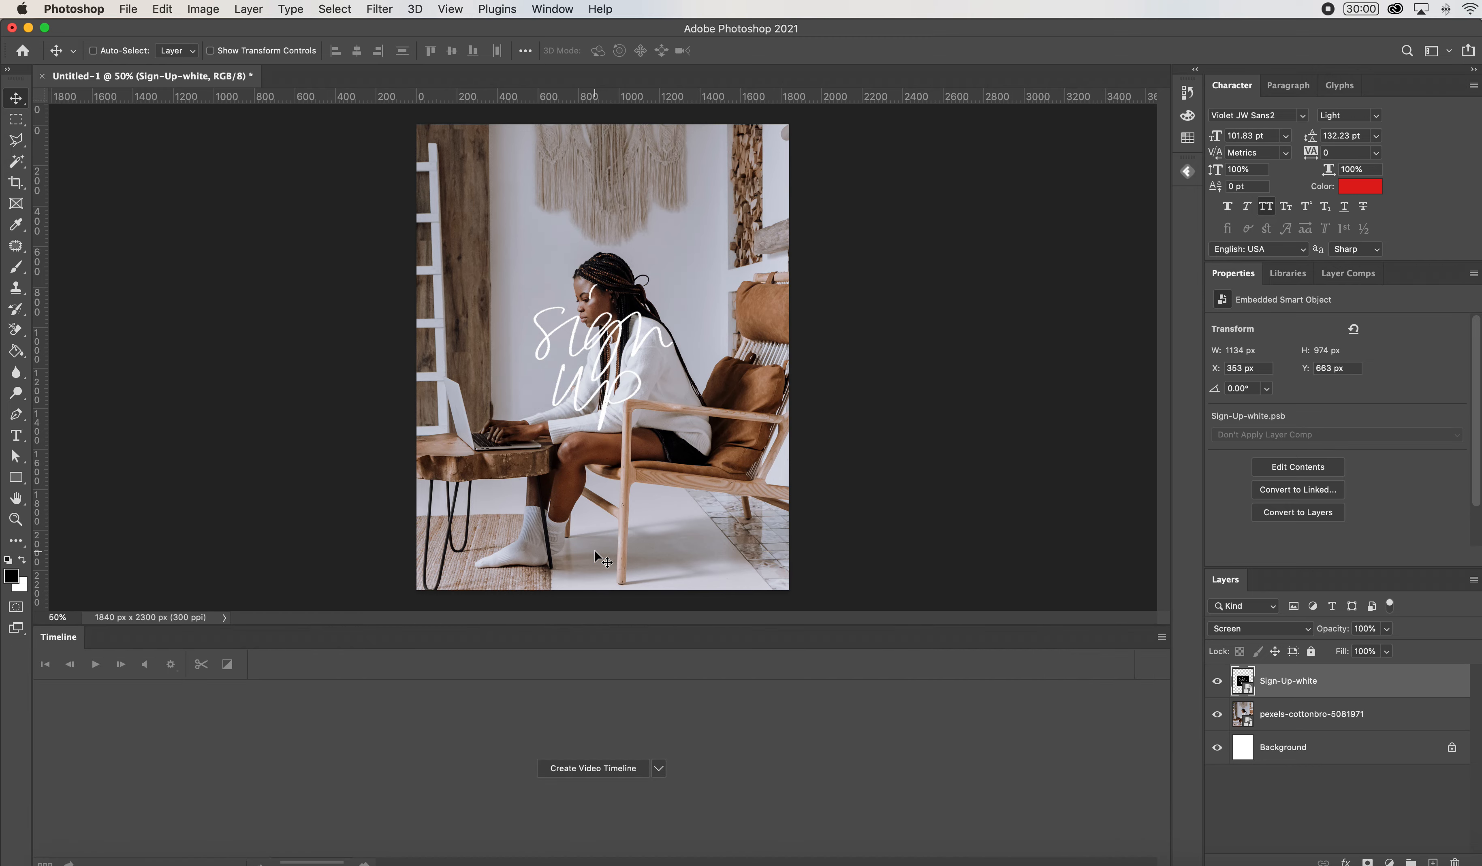
left_click(637, 774)
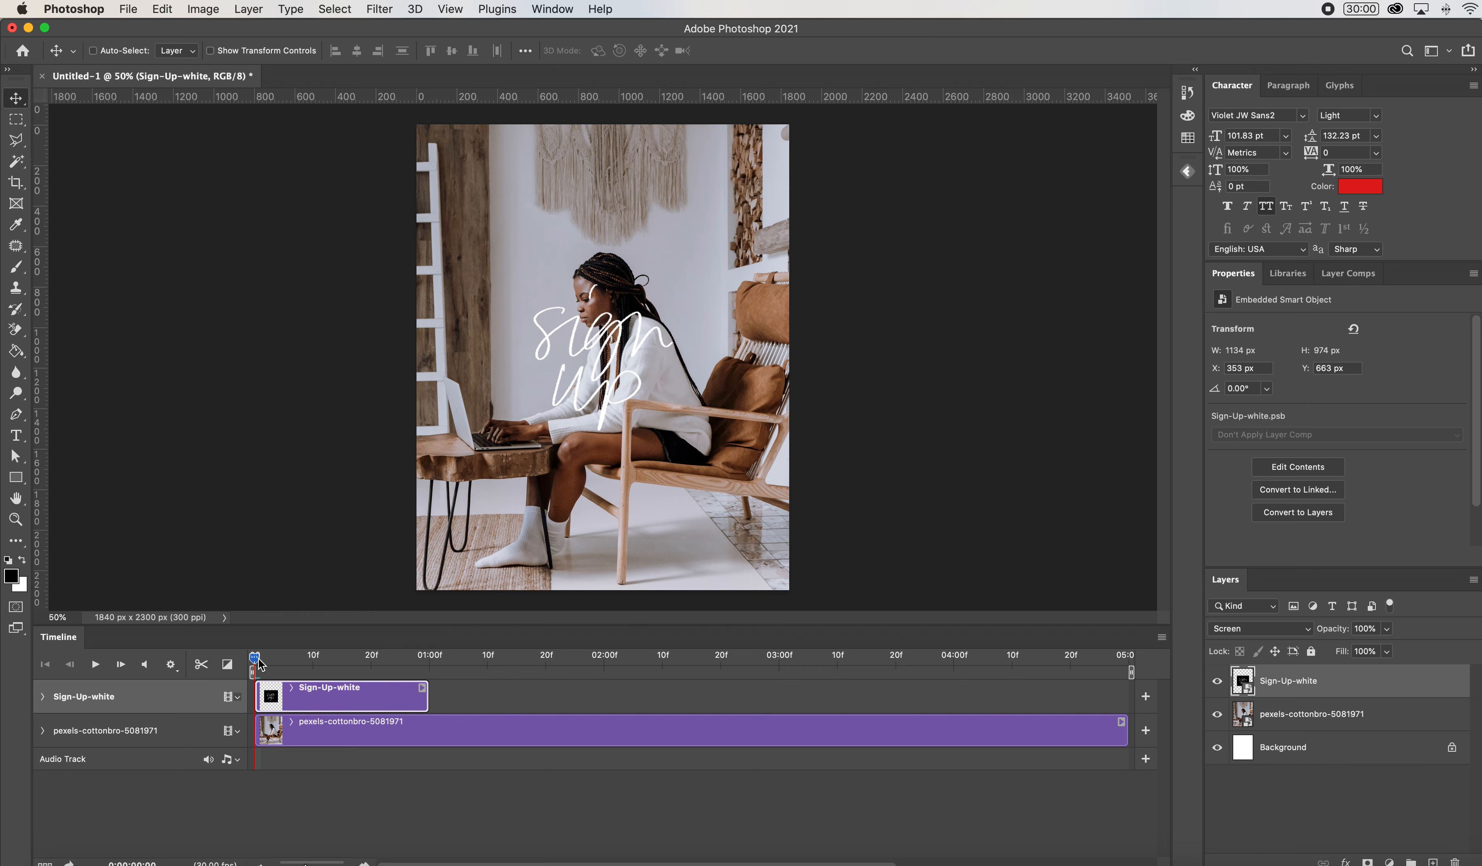
- Play the sign up animation past its clip's end and return the playhead to the start
key("space")
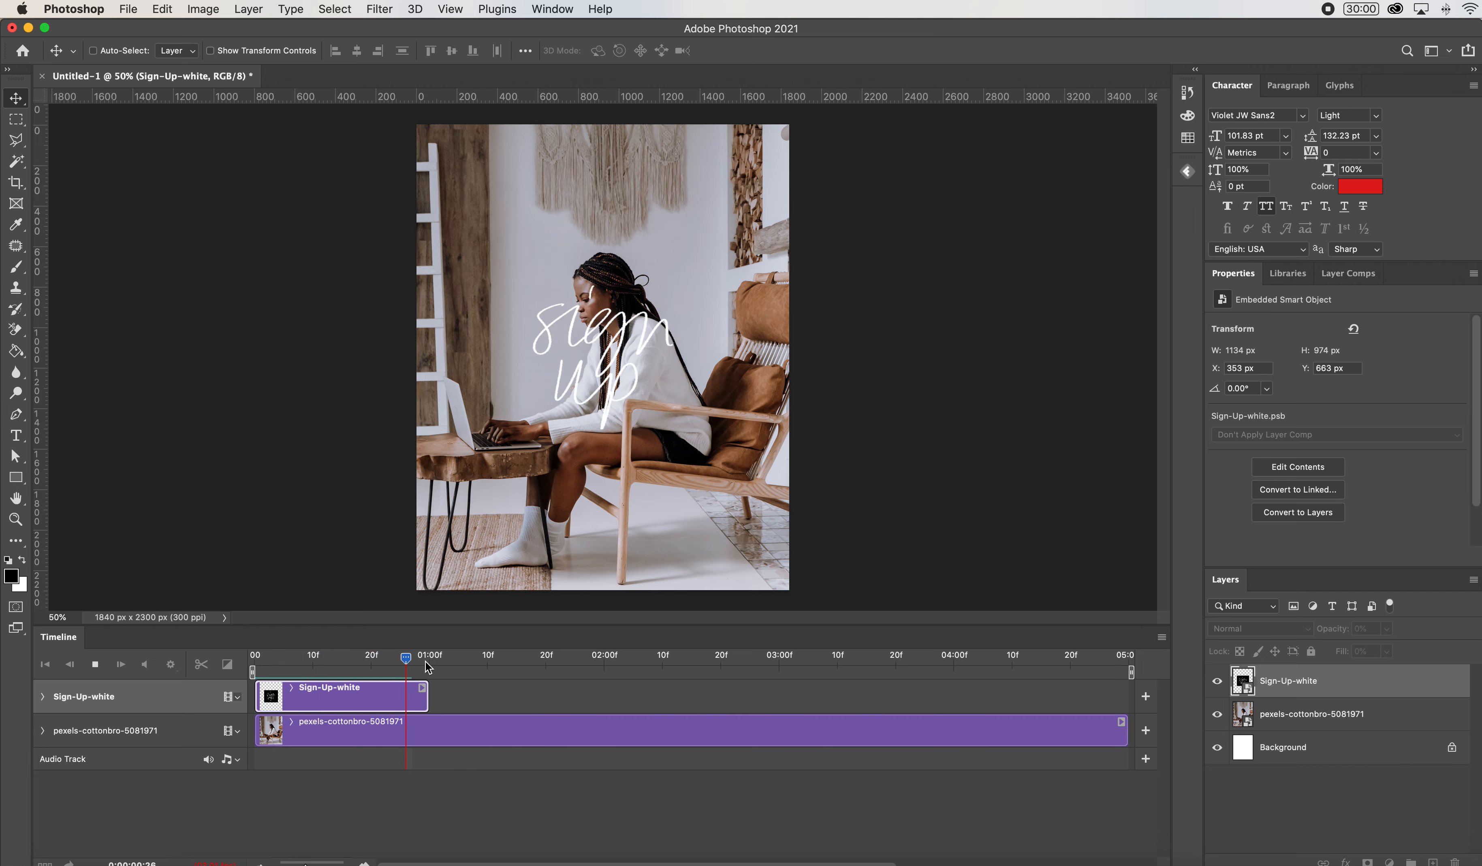
key("space")
left_click_drag(448, 657, 252, 656)
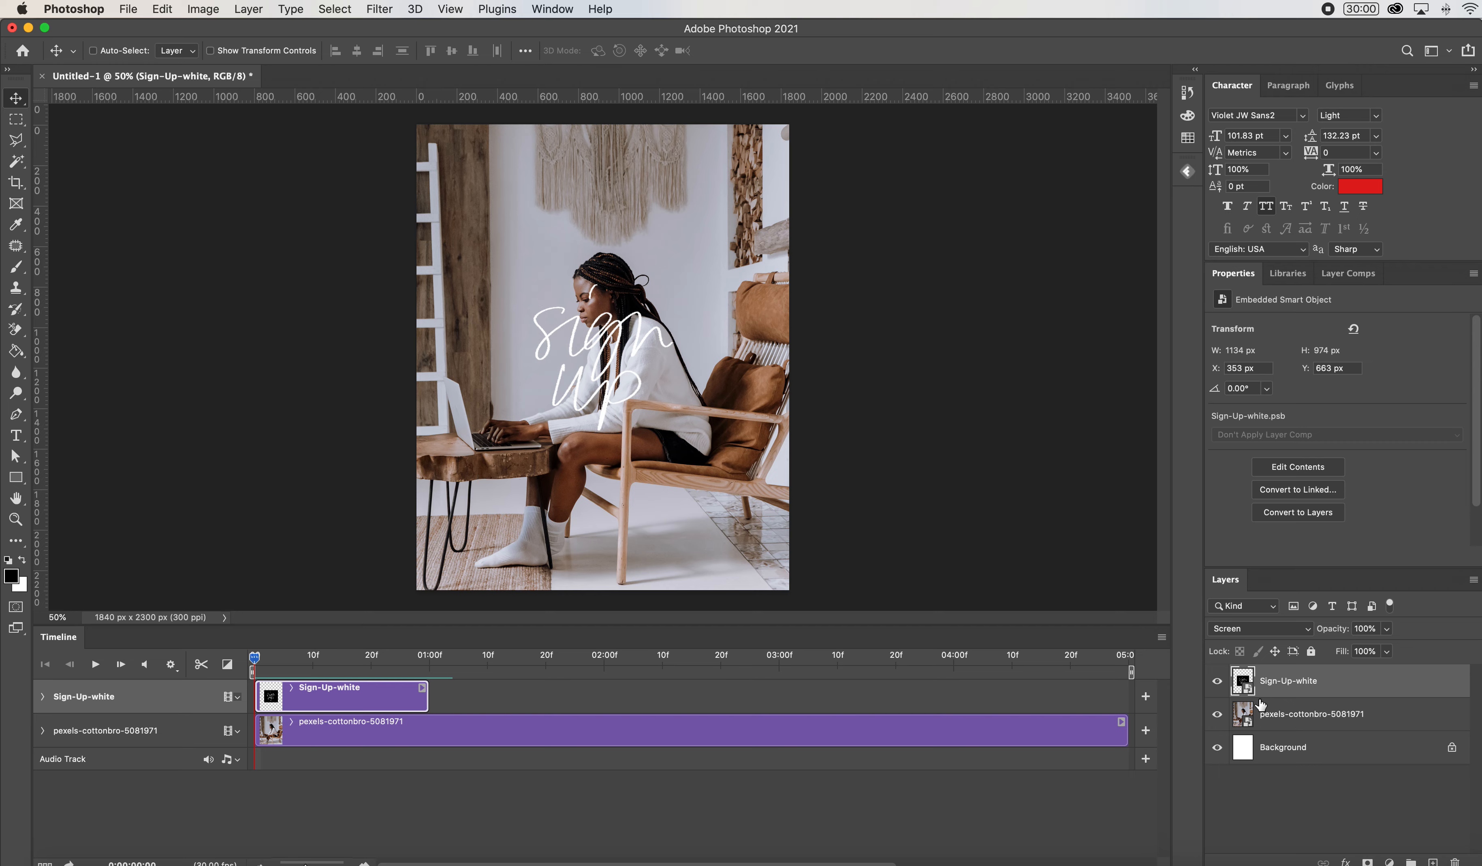
- Duplicate the Sign-Up-white clip twice, placing the copies end to end after the original, and trim the photo clip to end at 03:00f
key("super+j")
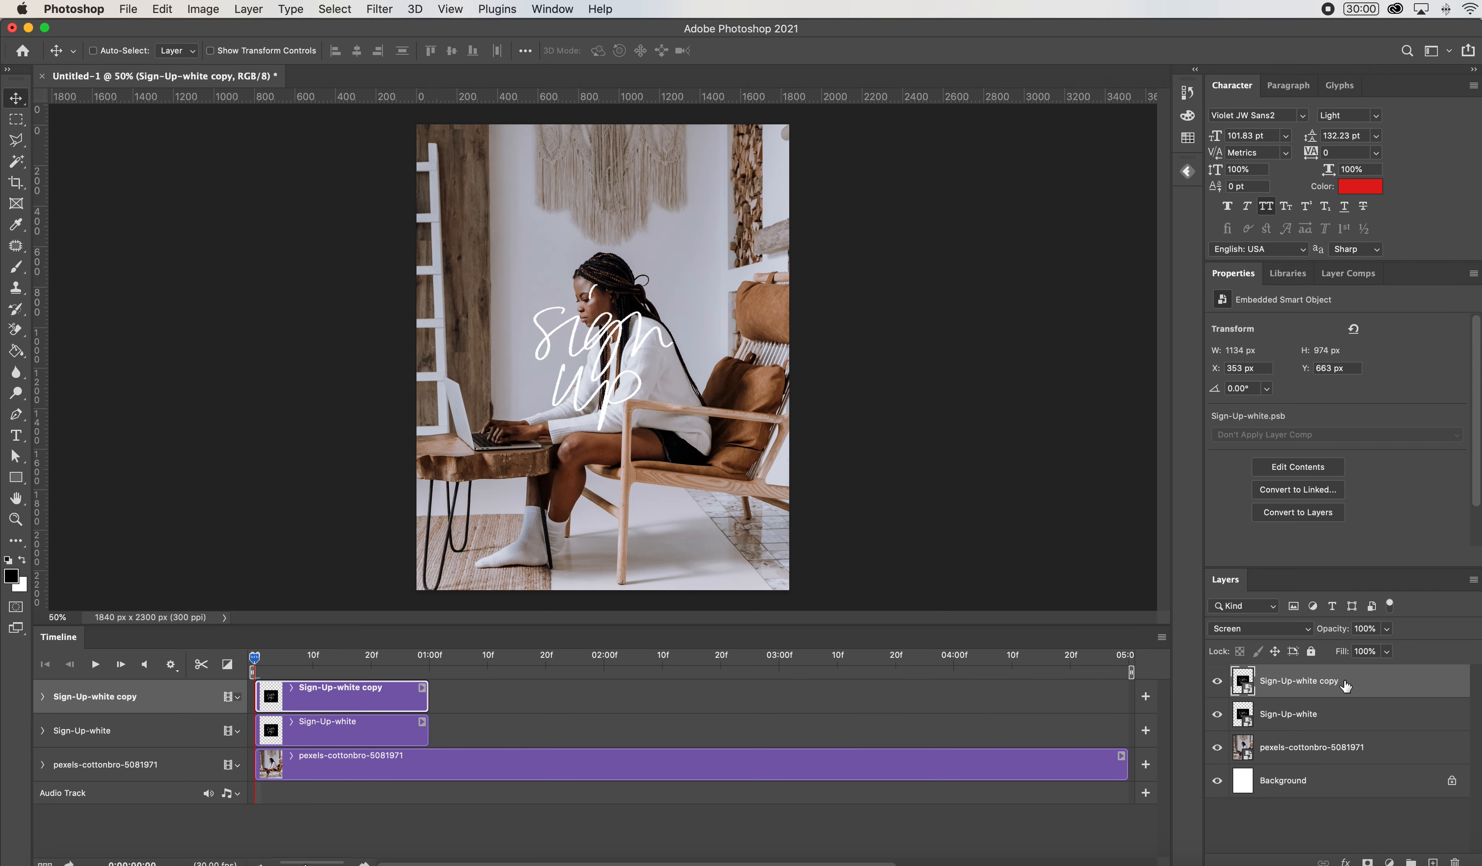
left_click_drag(381, 703, 524, 703)
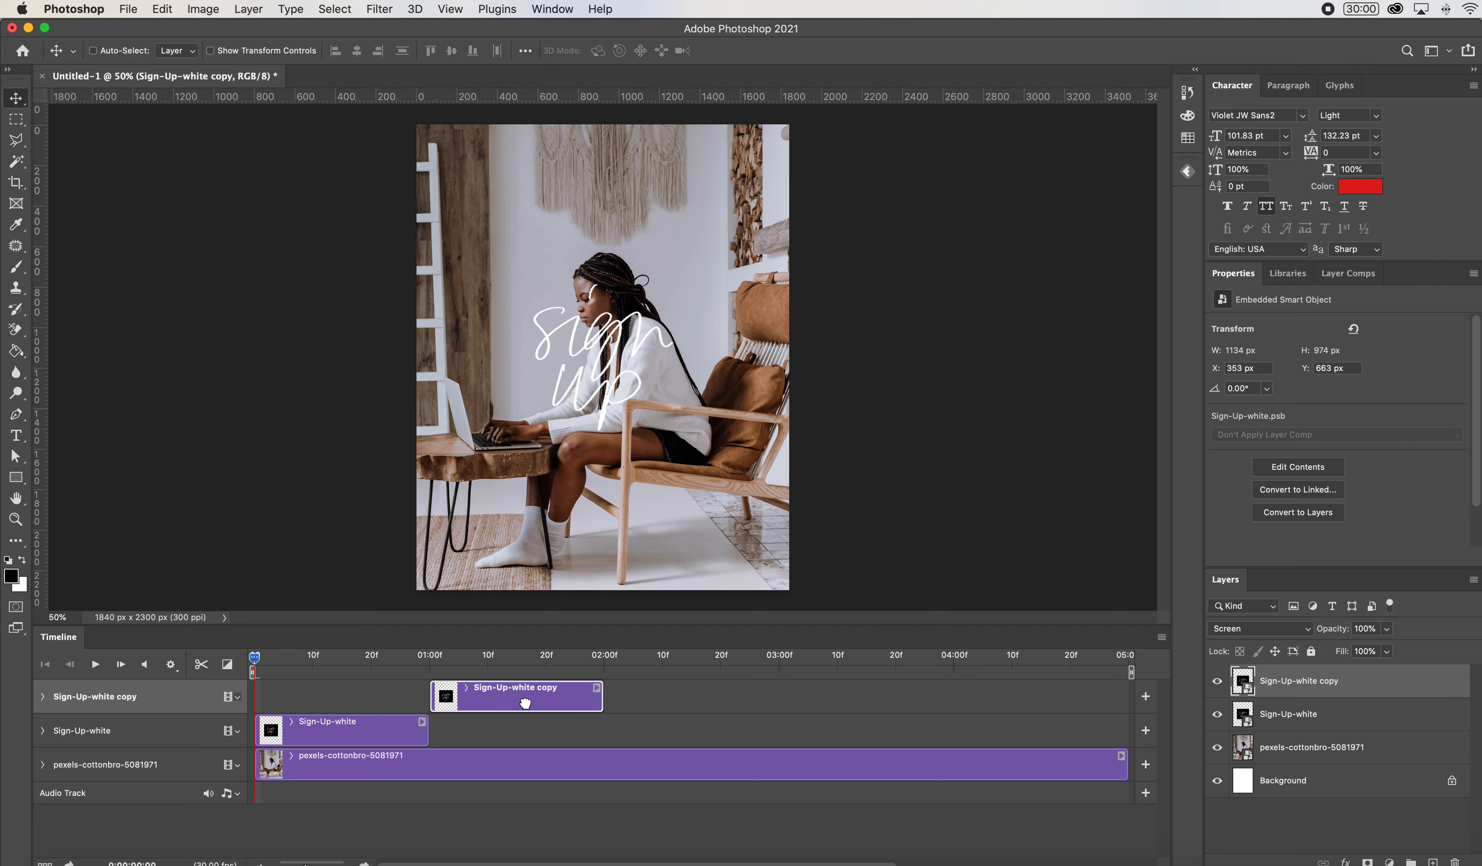
key("super+j")
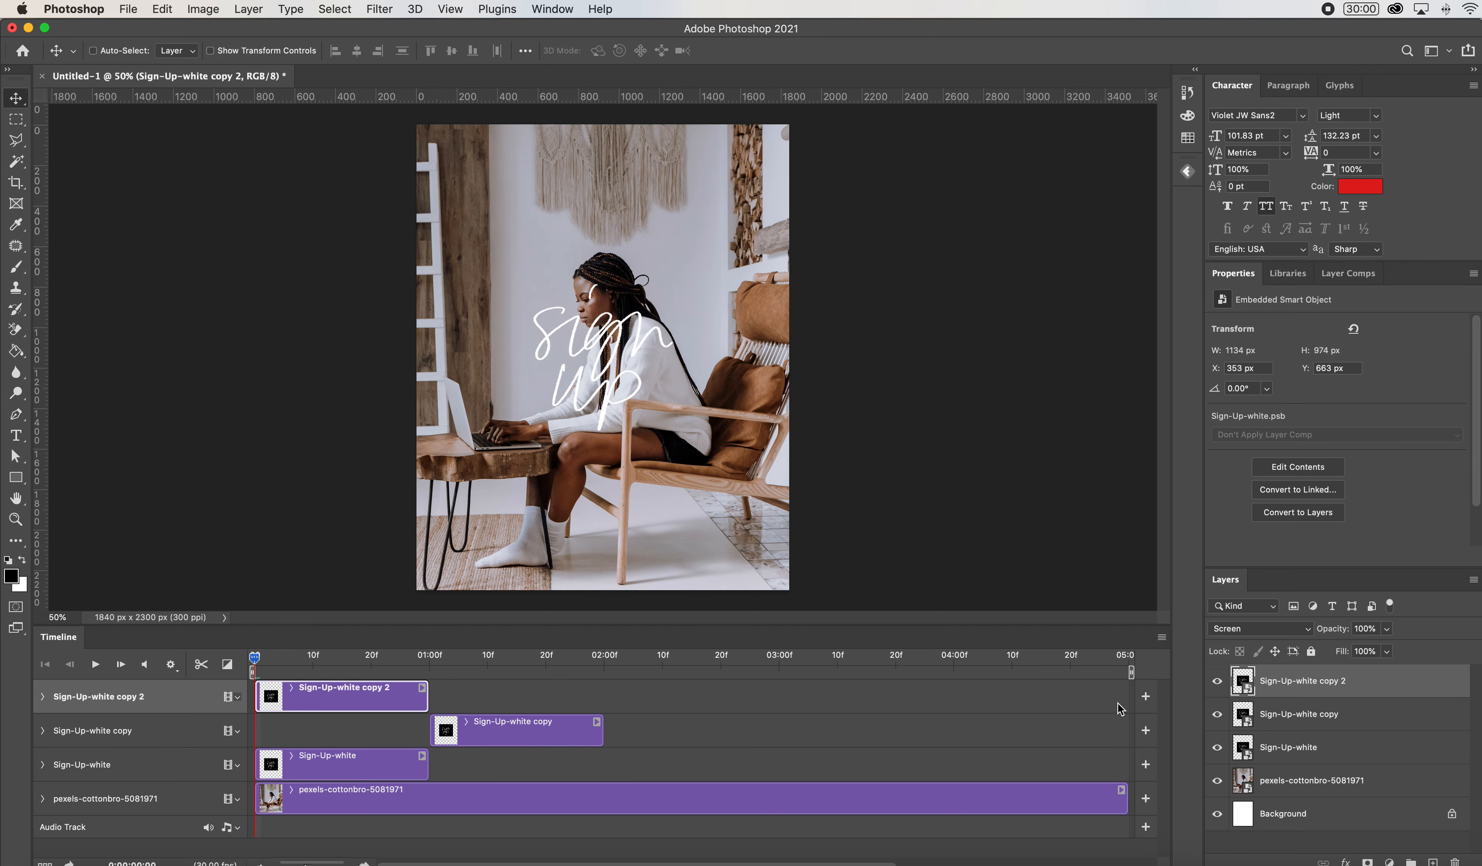
left_click_drag(403, 702, 713, 688)
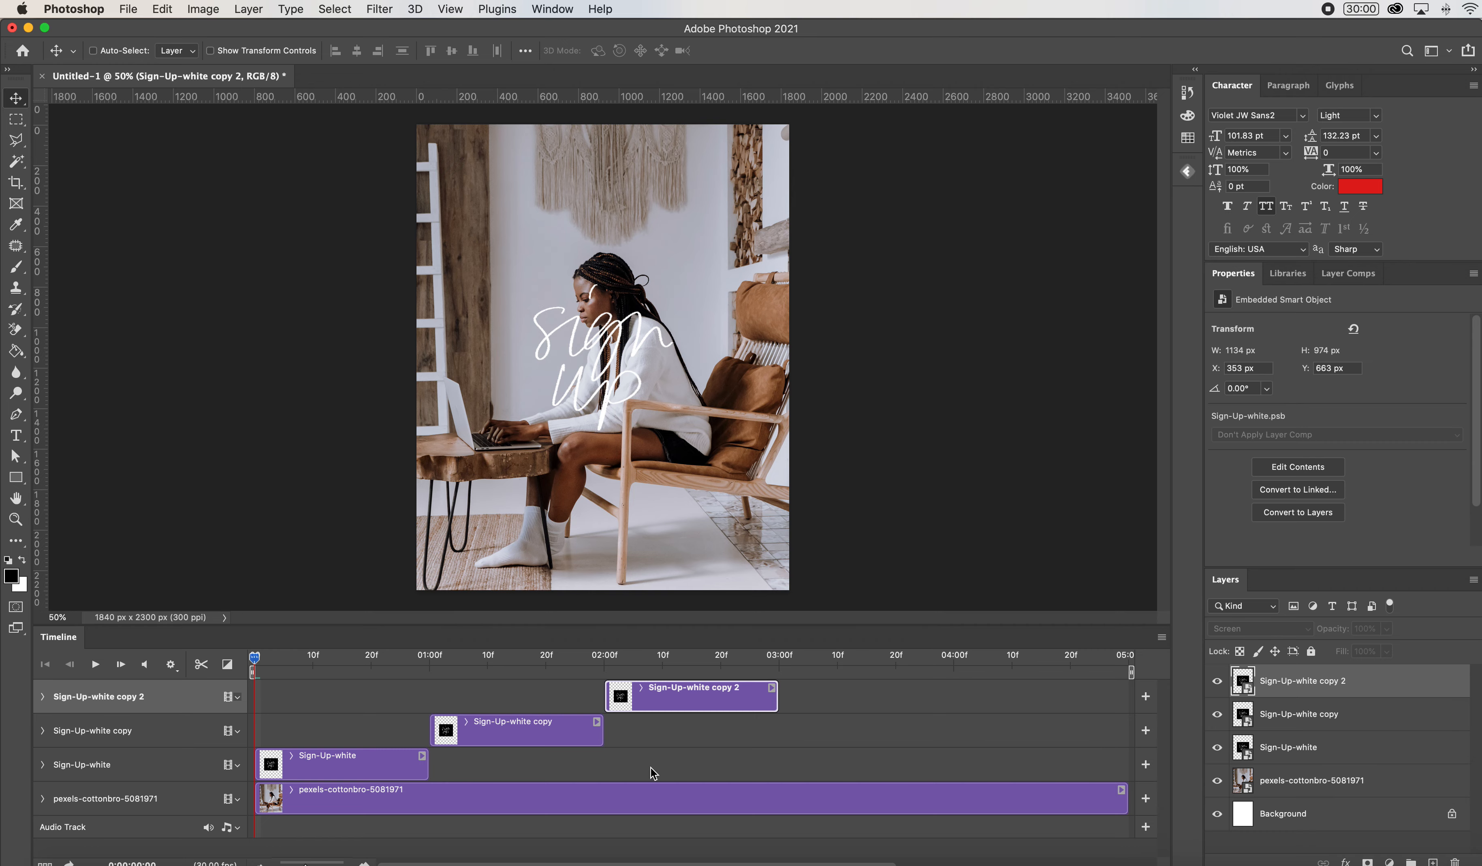
left_click_drag(1126, 799, 781, 800)
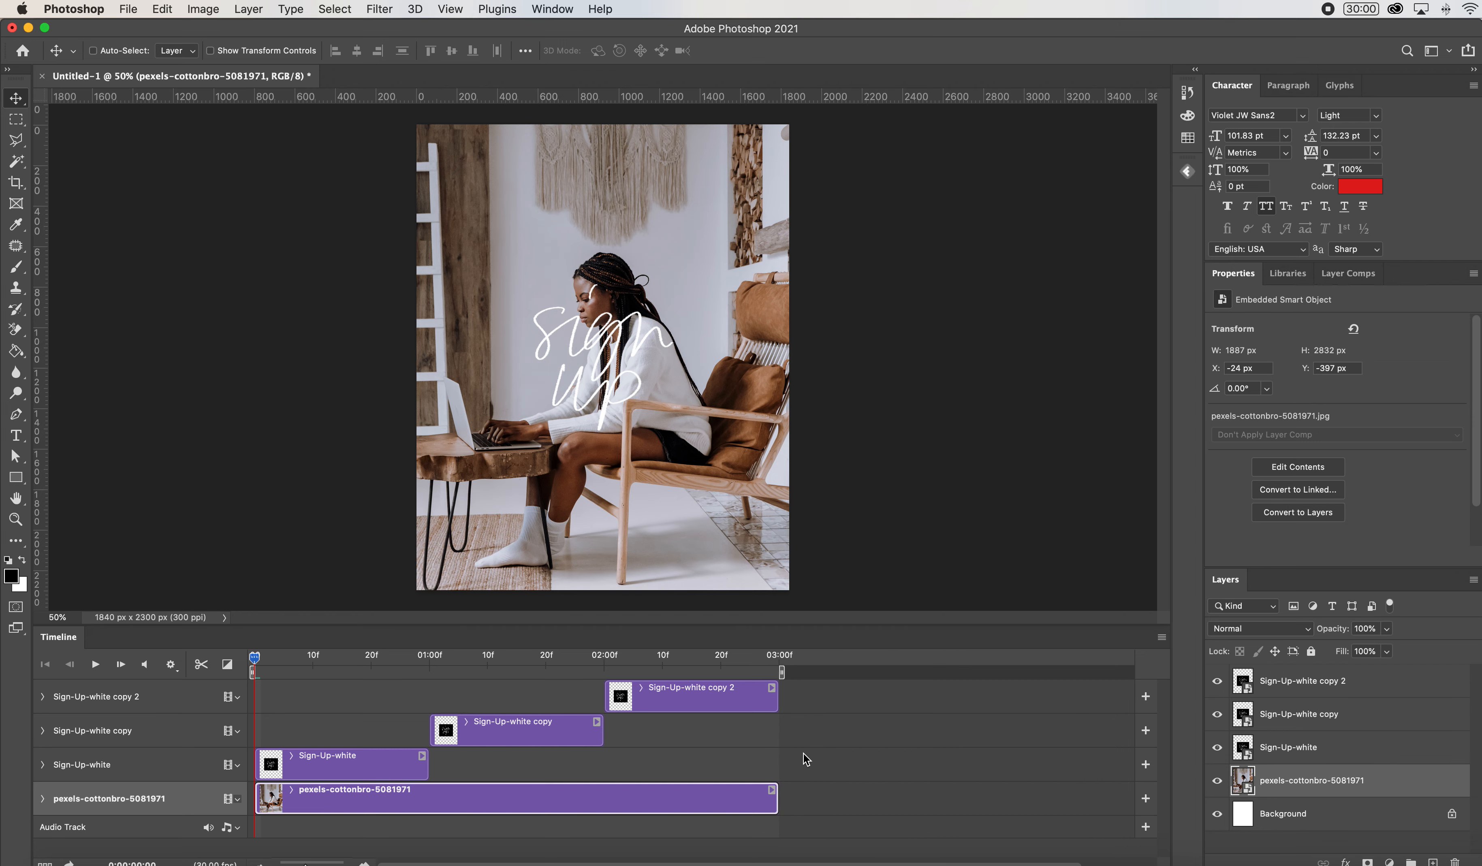
- Render the timeline as Sign Up.mp4 in H.264 format at High Quality, using the document size
left_click(69, 862)
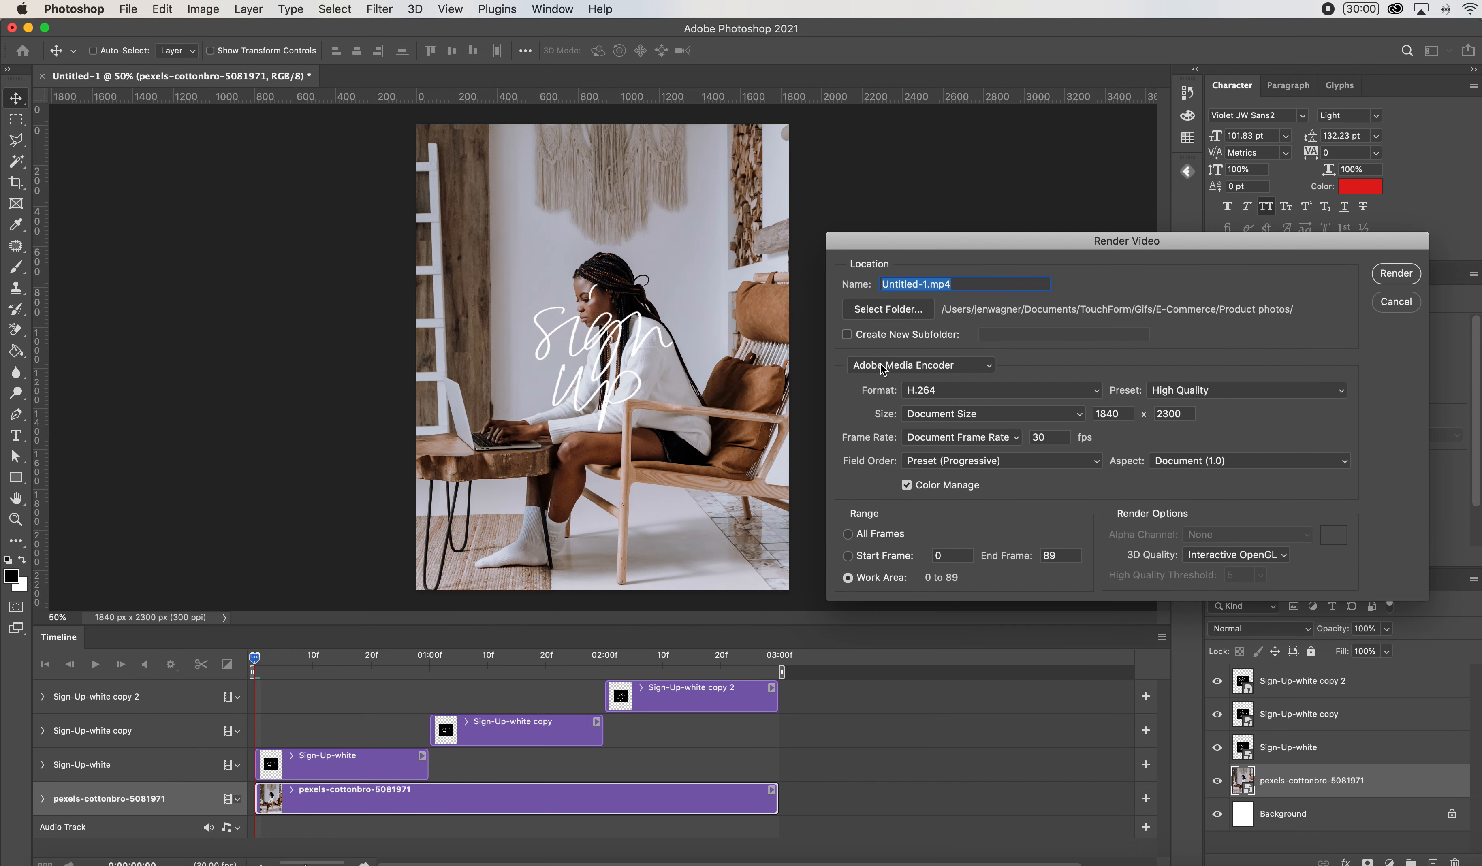
type("Sign Up")
left_click(1063, 414)
left_click(1024, 415)
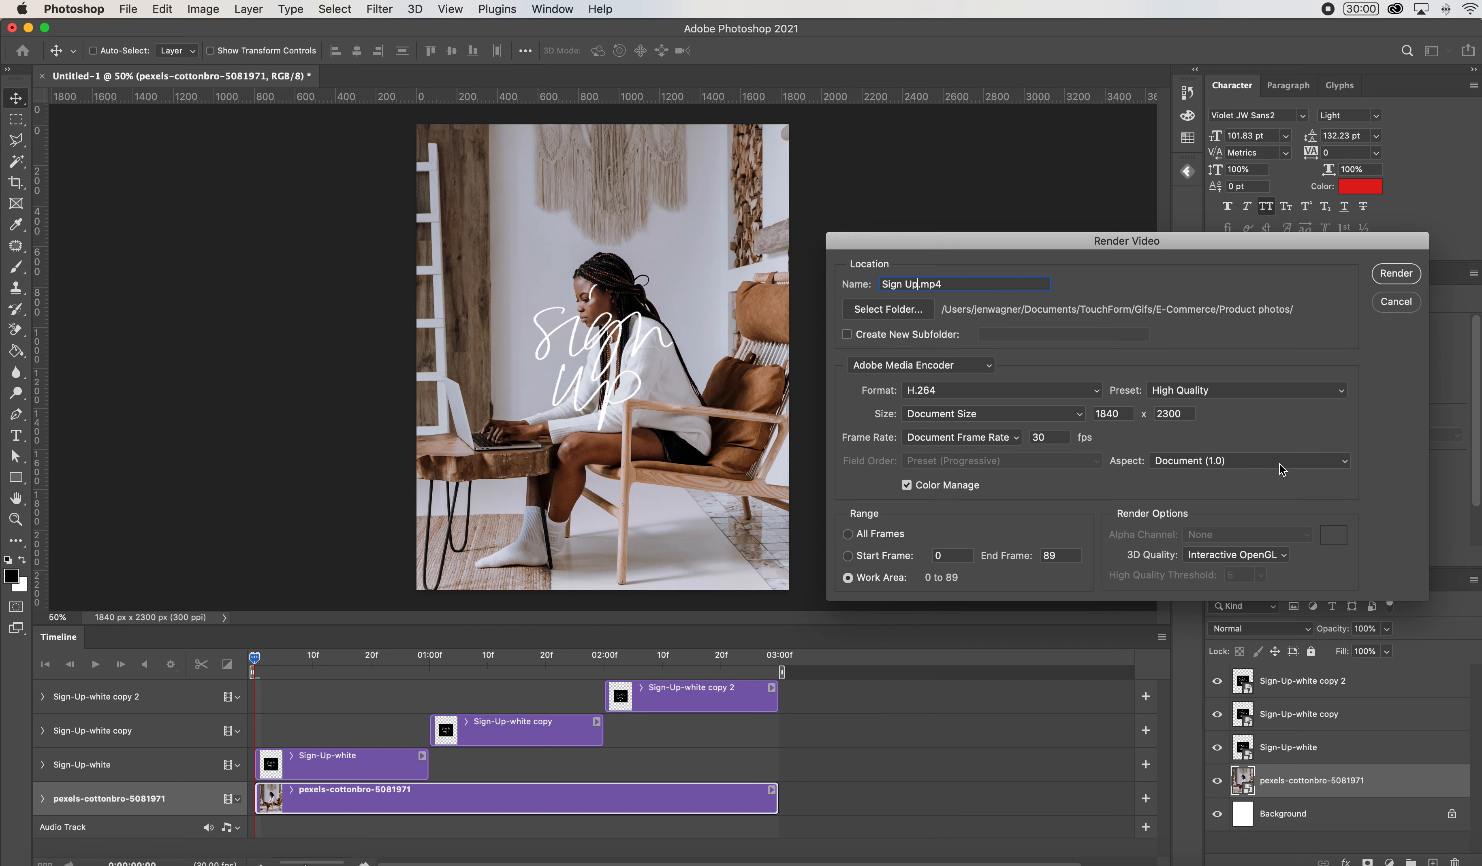
left_click(1396, 274)
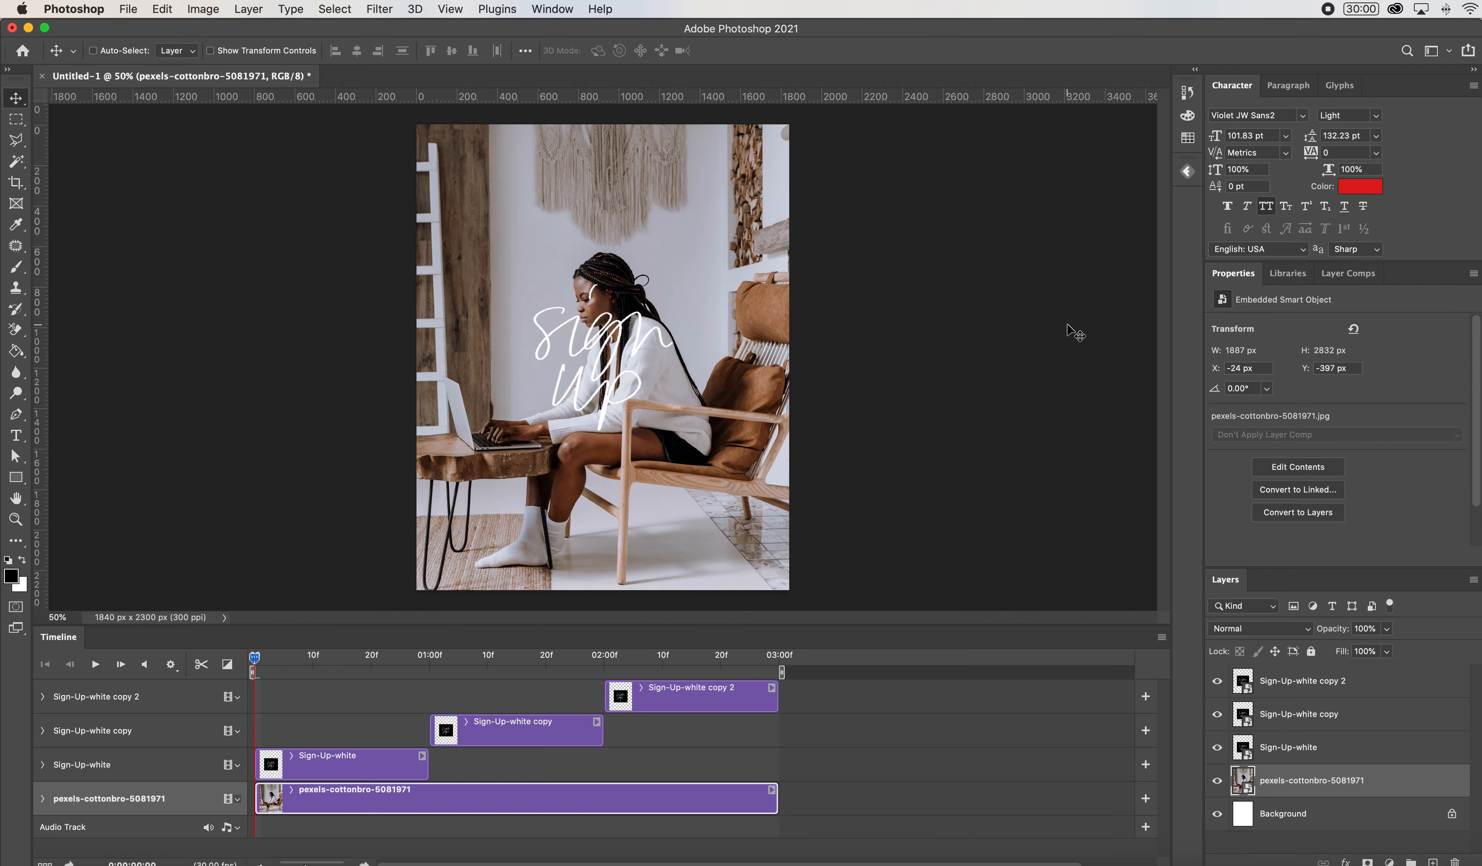
- Switch to Finder and preview the rendered Sign Up.mp4 in the Product photos folder, closing the preview when it has played
key("super+Tab")
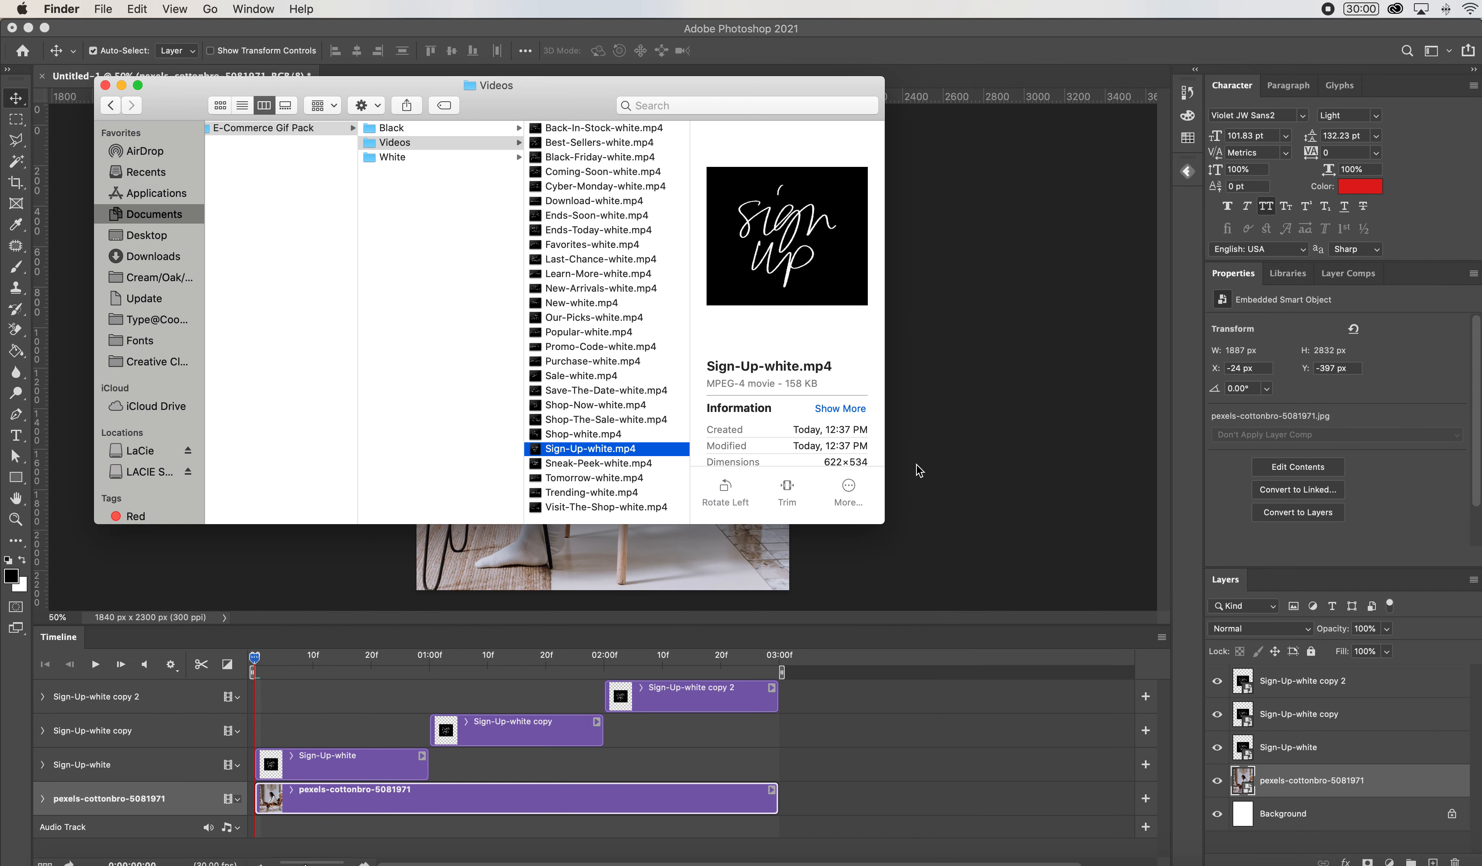
scroll(483, 284, "left", 5)
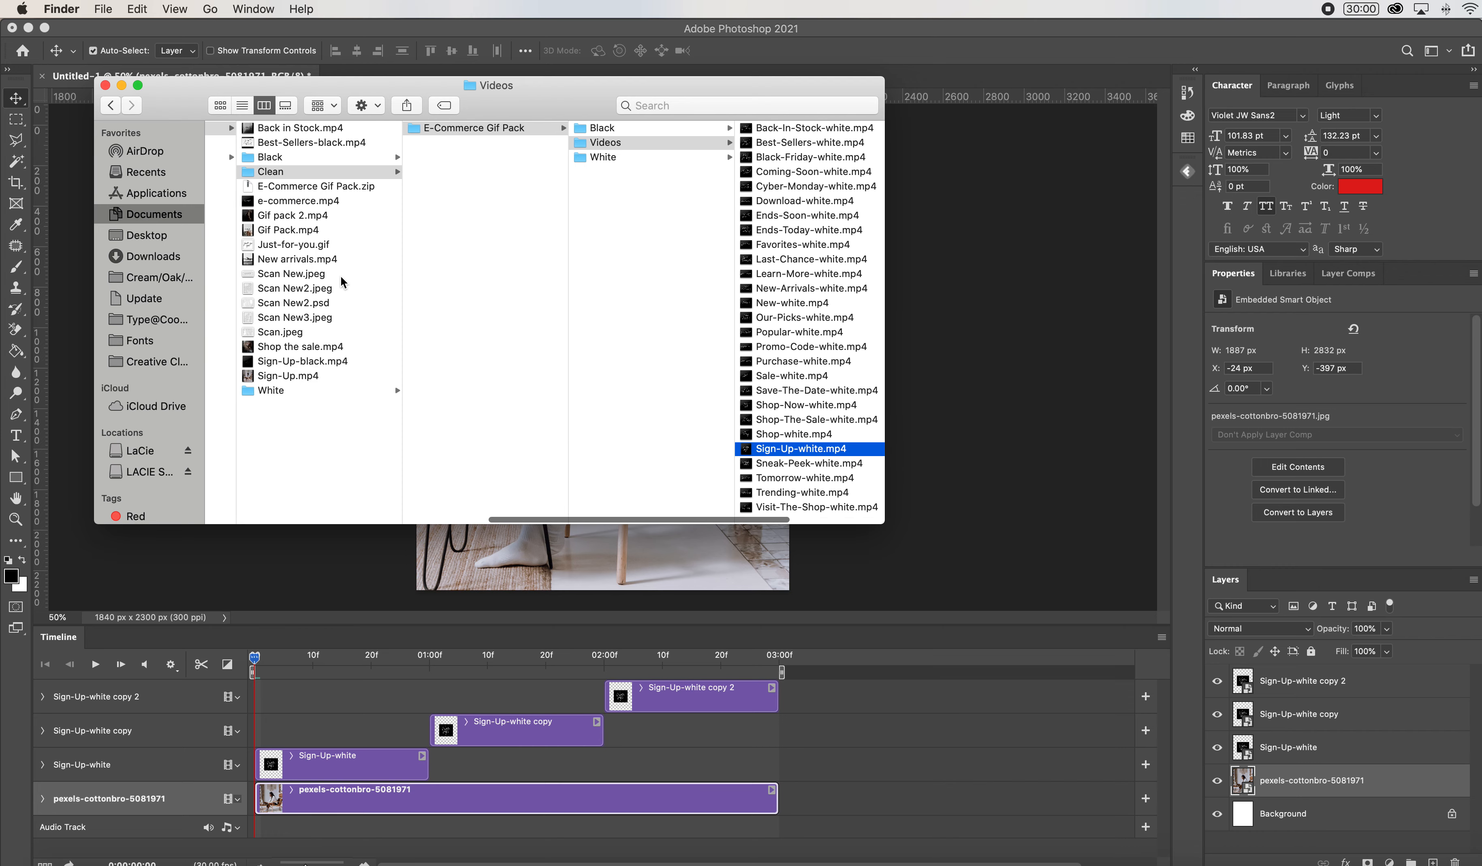
scroll(341, 275, "left", 3)
left_click(289, 157)
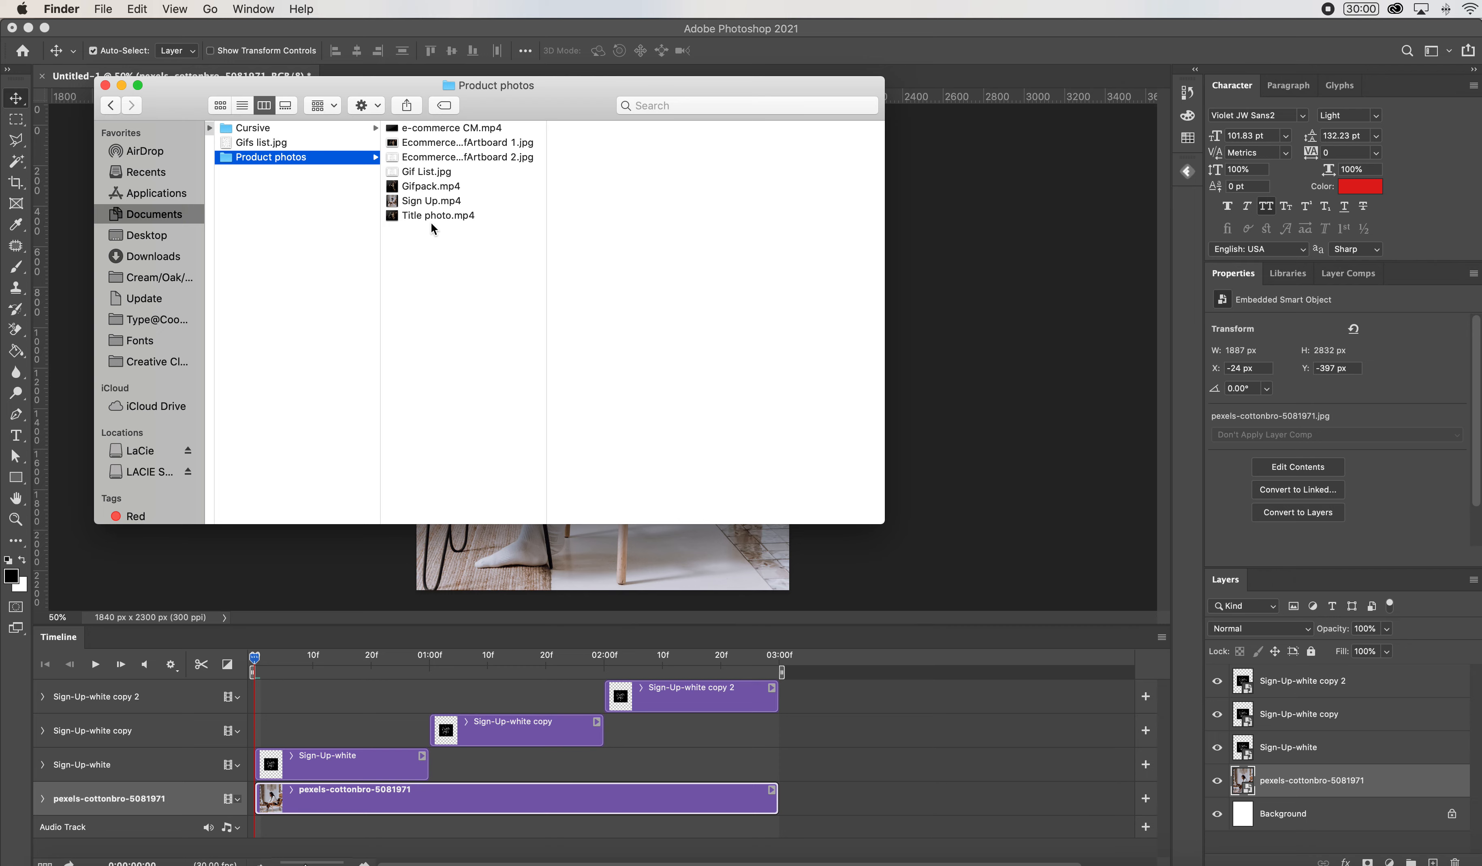
left_click(431, 203)
key("space")
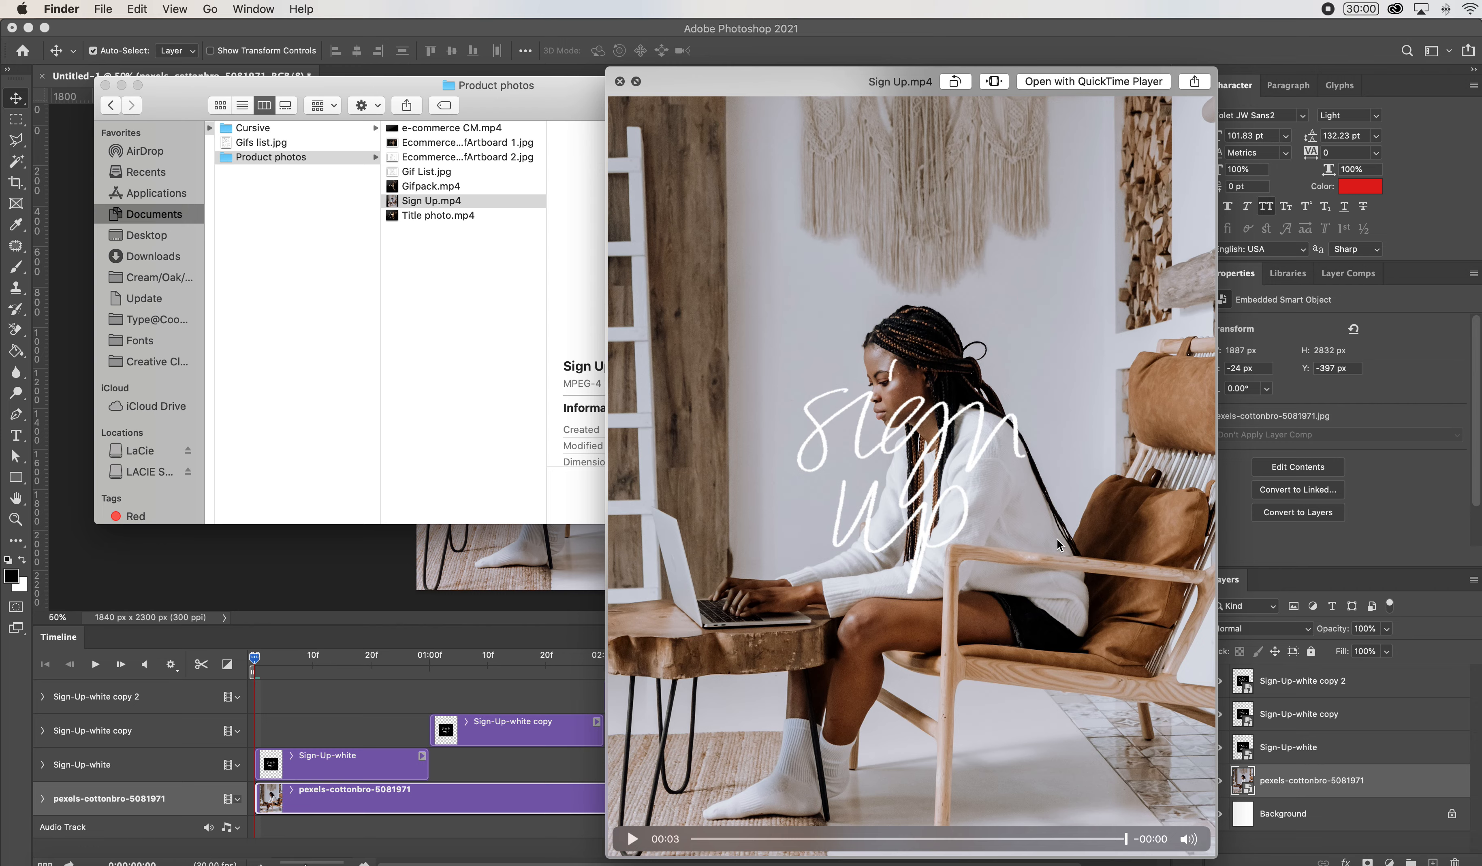
key("space")
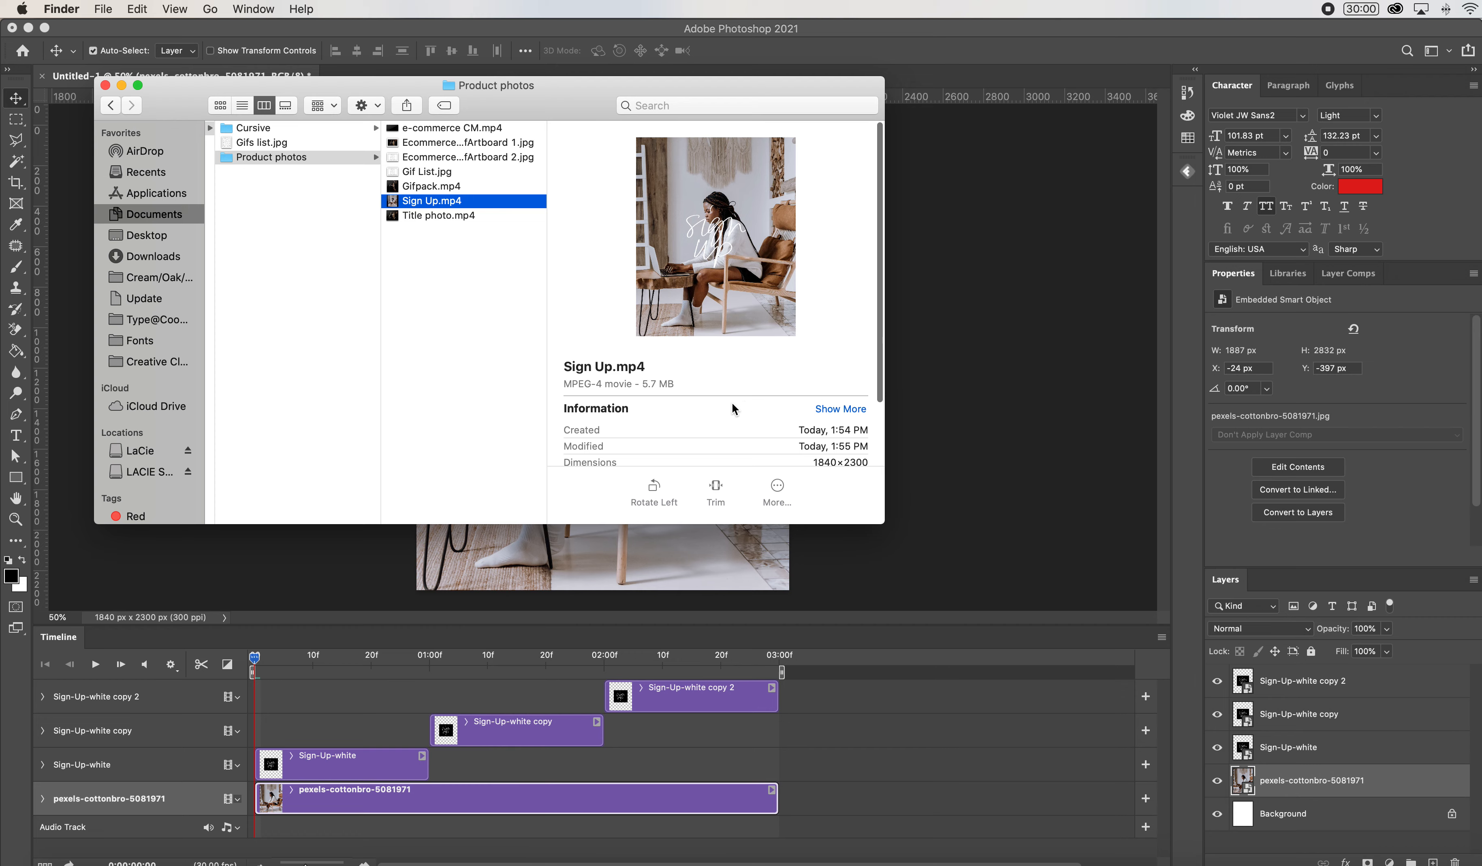
- Browse from Cursive through Clean and E-Commerce Gif Pack to the Black folder and select Back-In-Stock-black.gif
left_click(283, 129)
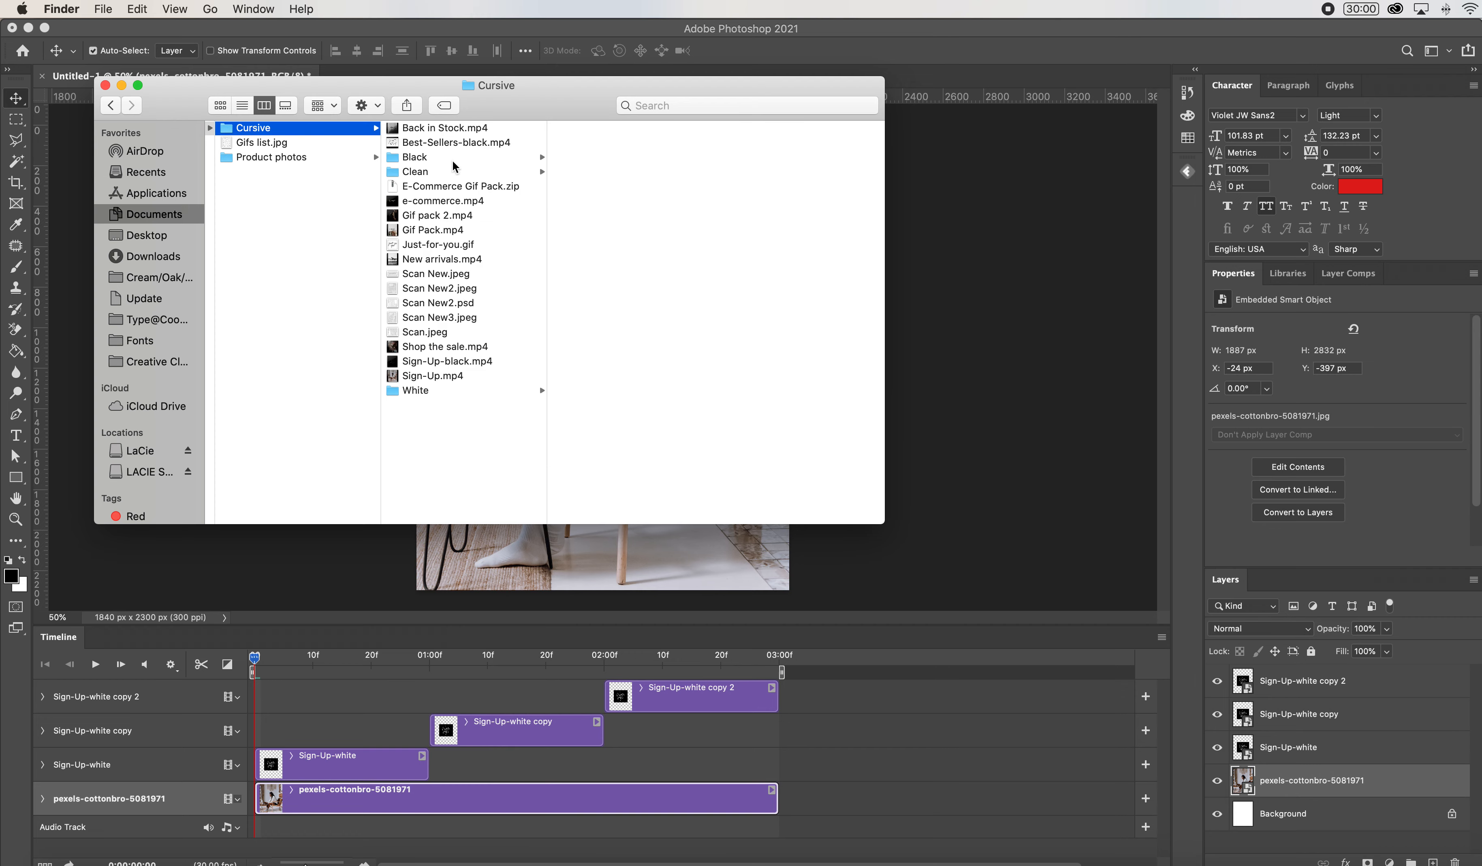
left_click(447, 173)
left_click(594, 130)
left_click(755, 130)
left_click(791, 130)
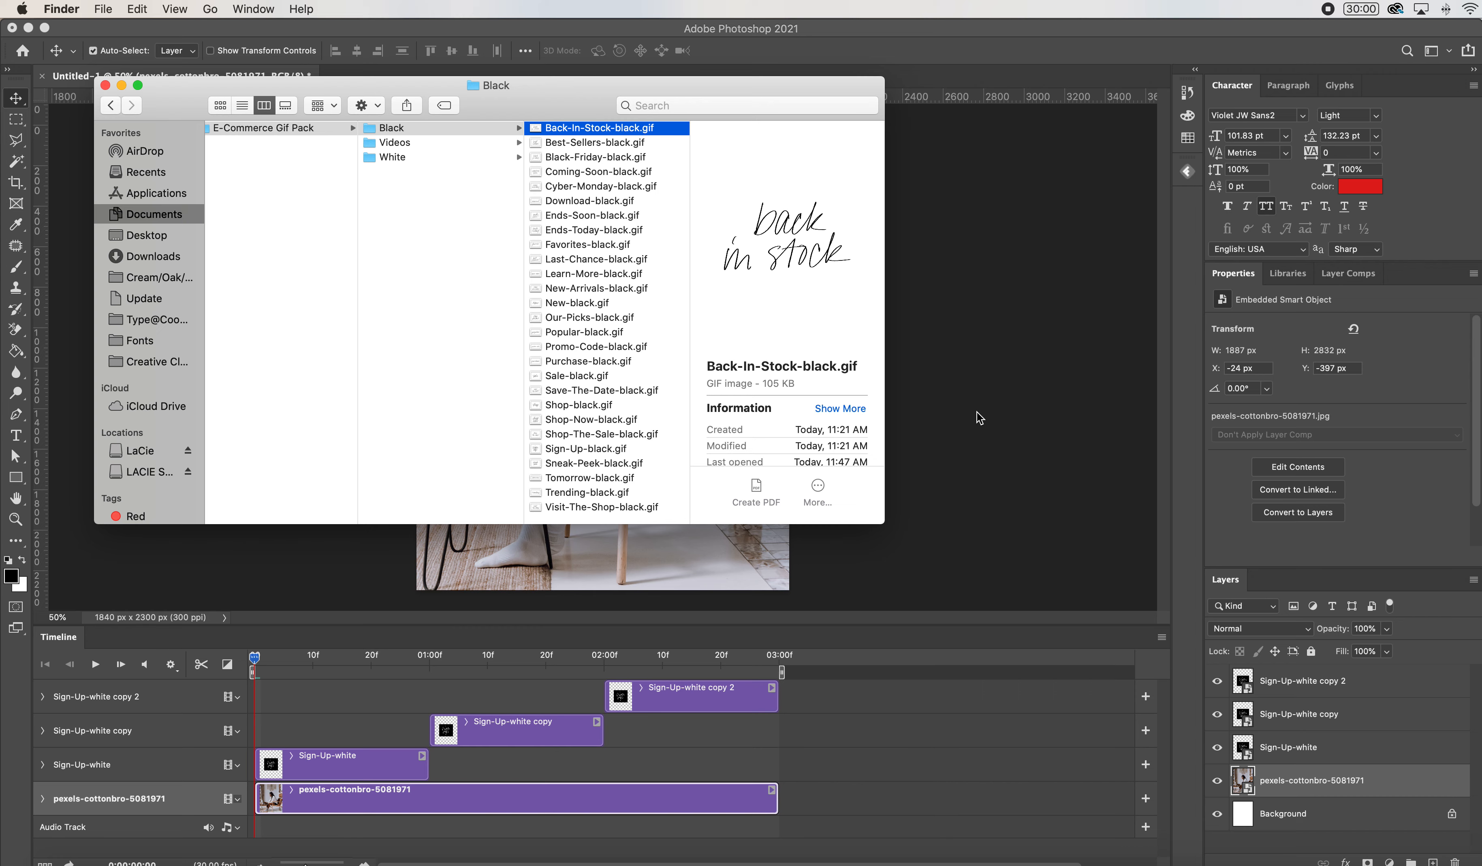
- Preview Cyber-Monday-white.mp4 from the pack's Videos folder, close the preview and return to Photoshop
left_click(448, 144)
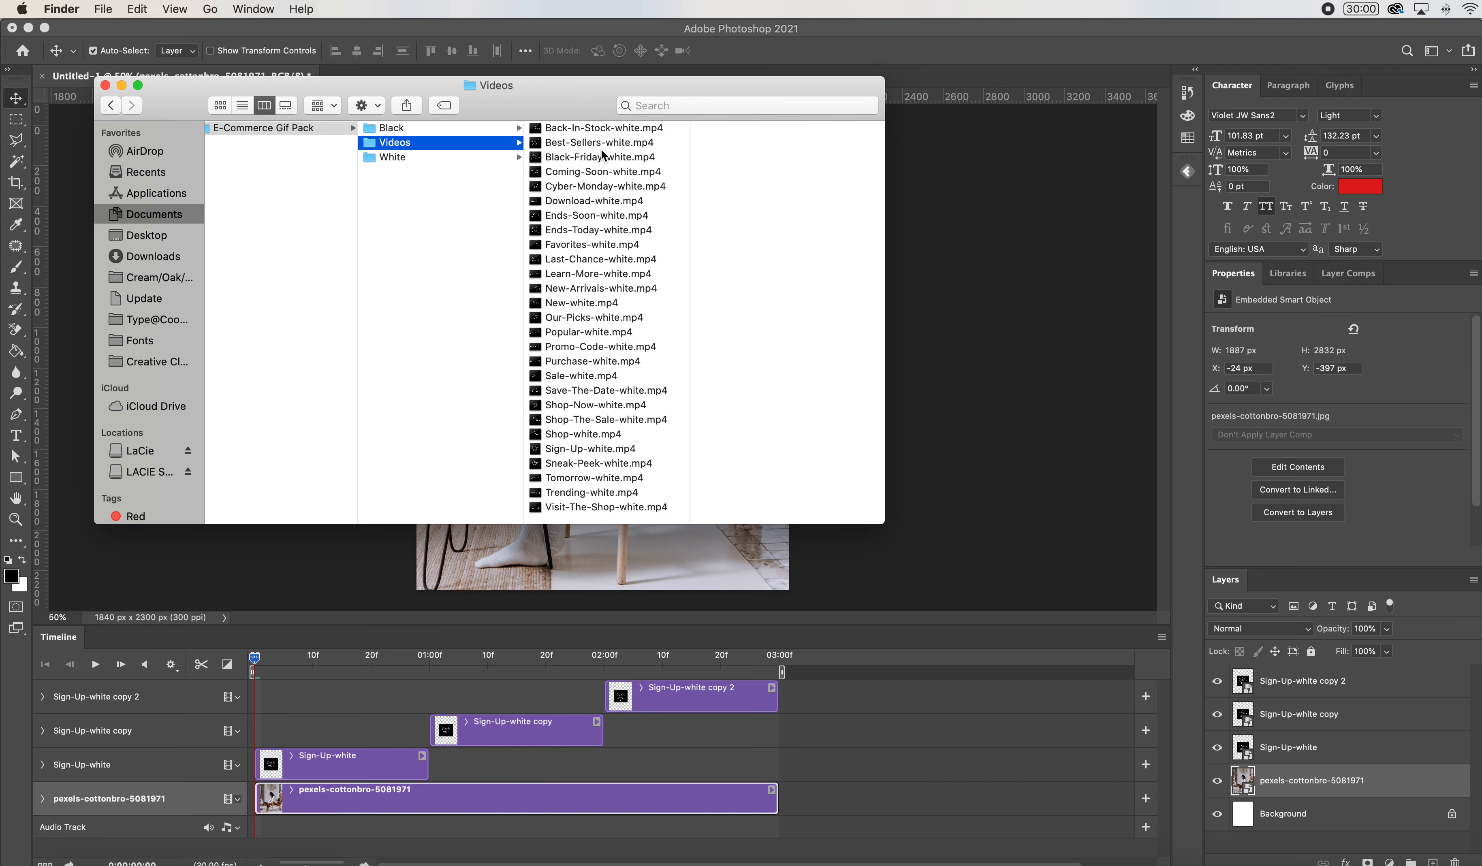
left_click(597, 187)
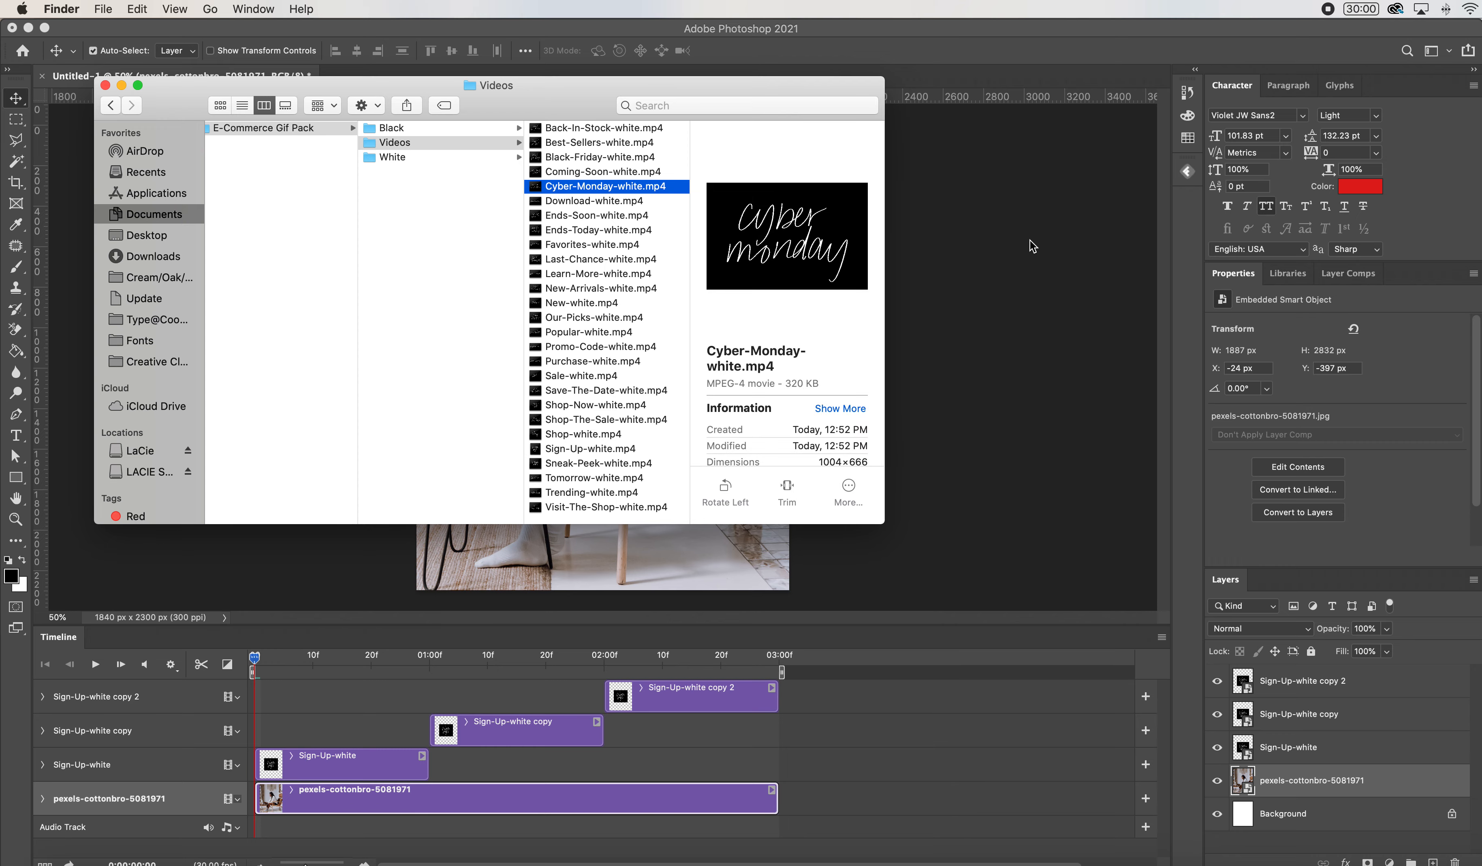
key("space")
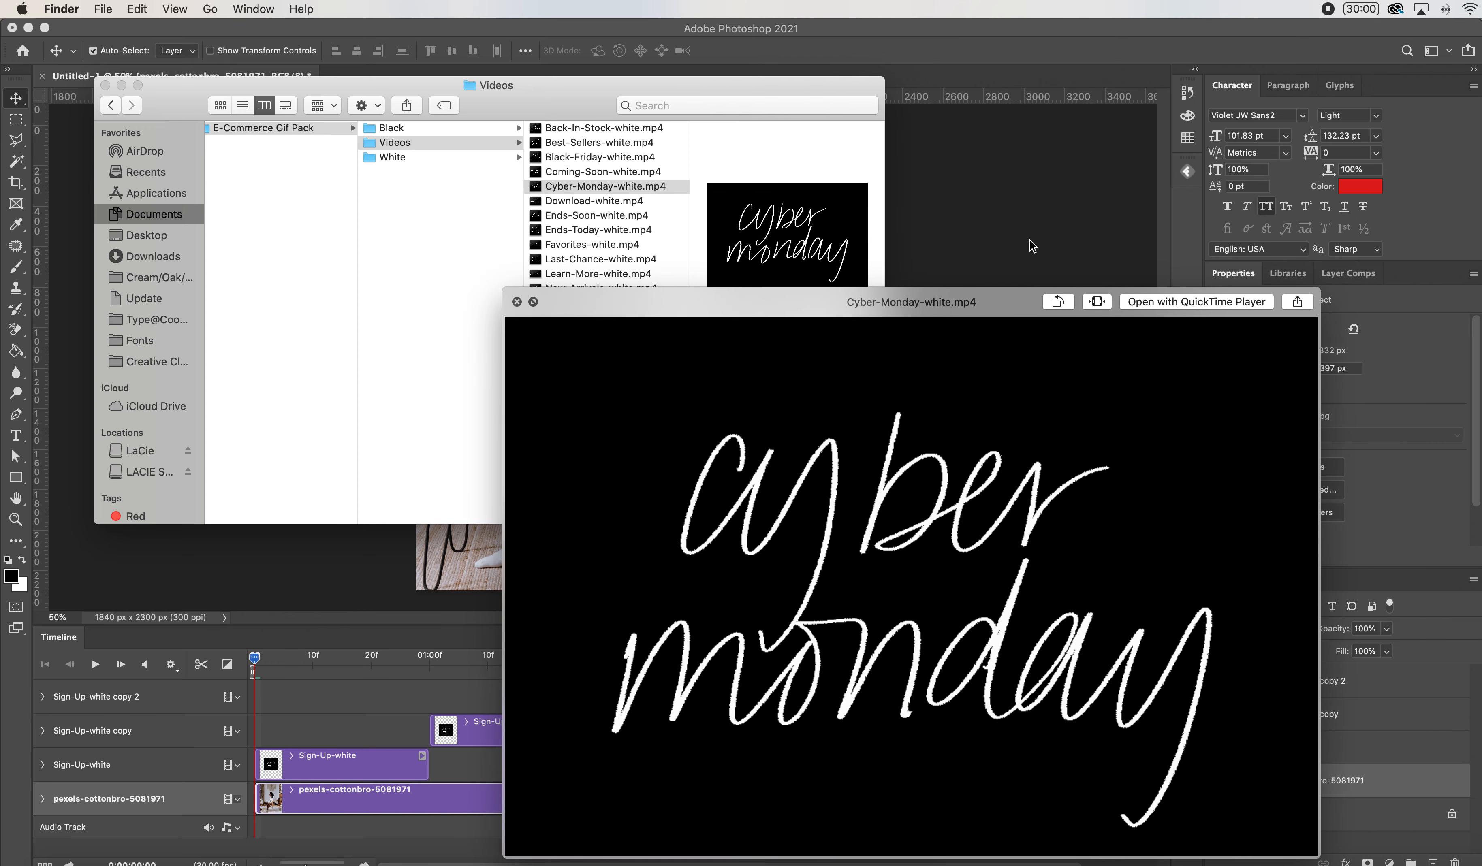
key("space")
left_click(1033, 246)
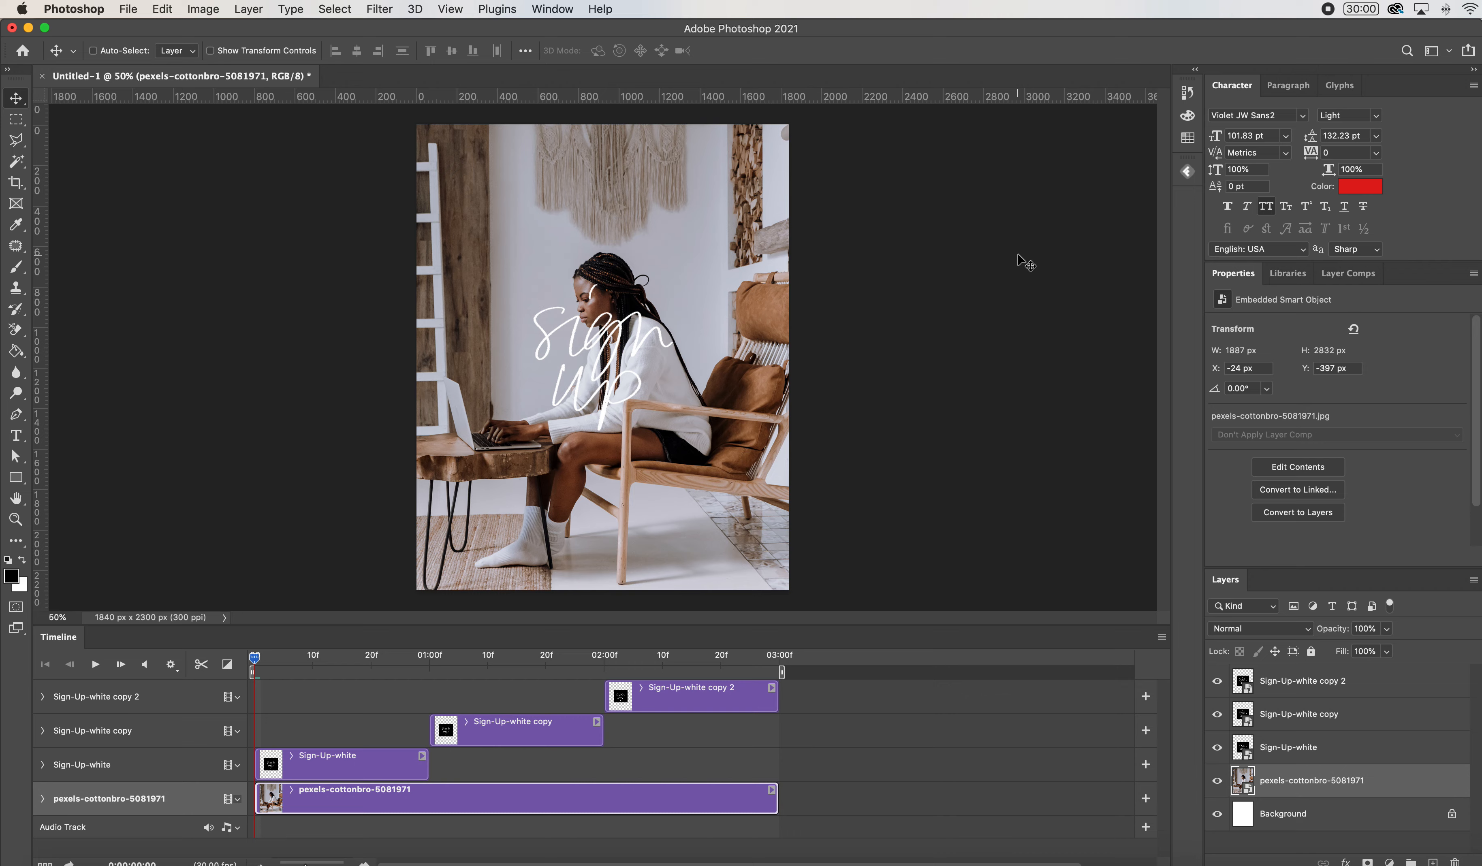